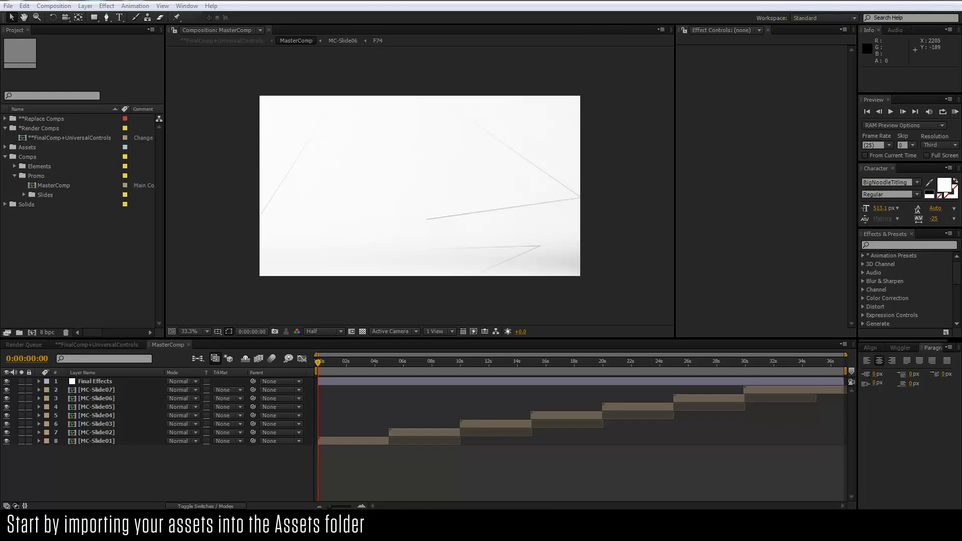
- Import AUDIO.mp3, Image01–03.jpg and LOGO.ai into the Assets folder, then expand Footage Group 01
mouse_move(382, 289)
left_mouse_down()
mouse_move(414, 236)
mouse_move(398, 231)
left_mouse_up()
left_click_drag(1, 196, 40, 153)
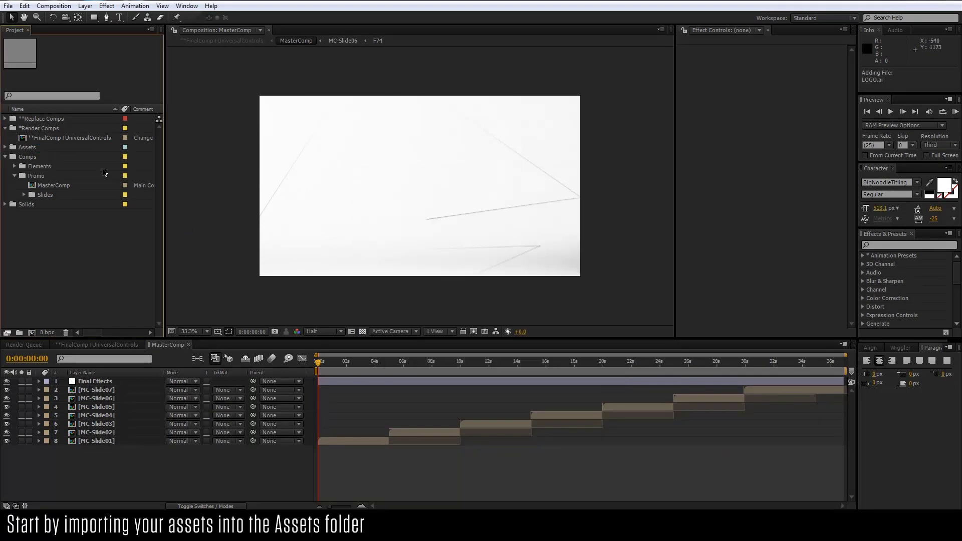
left_click(6, 148)
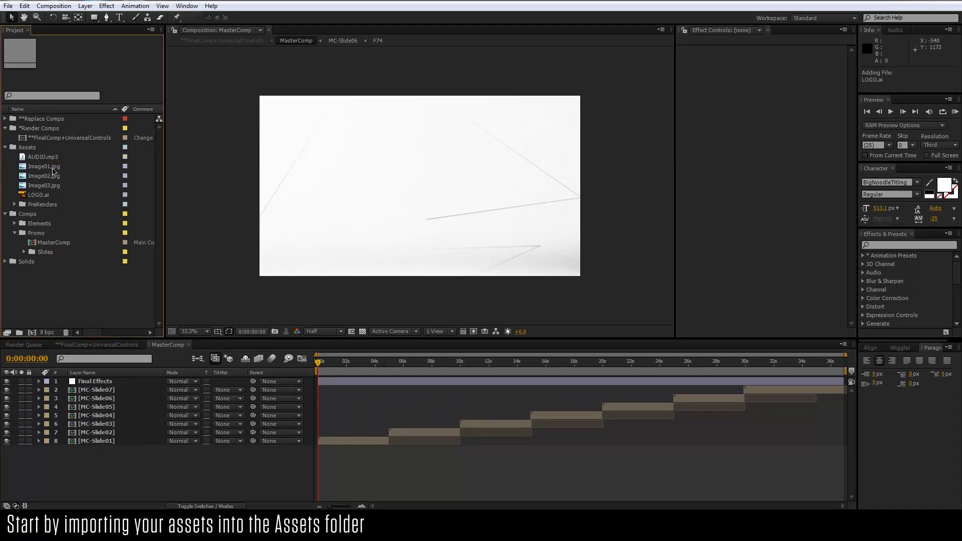
left_click(5, 119)
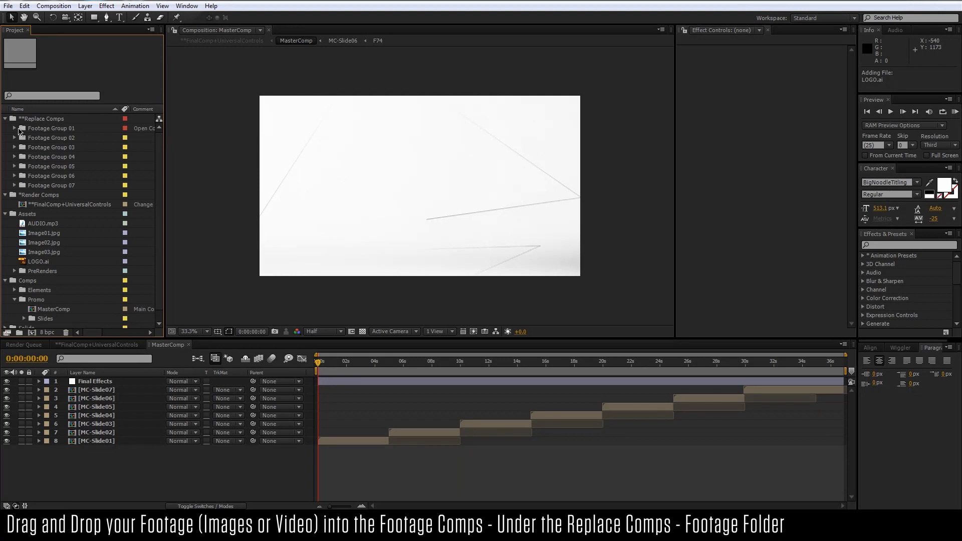
left_click(14, 128)
- Open the F01 footage comp and add Image01.jpg as a layer
double_click(37, 139)
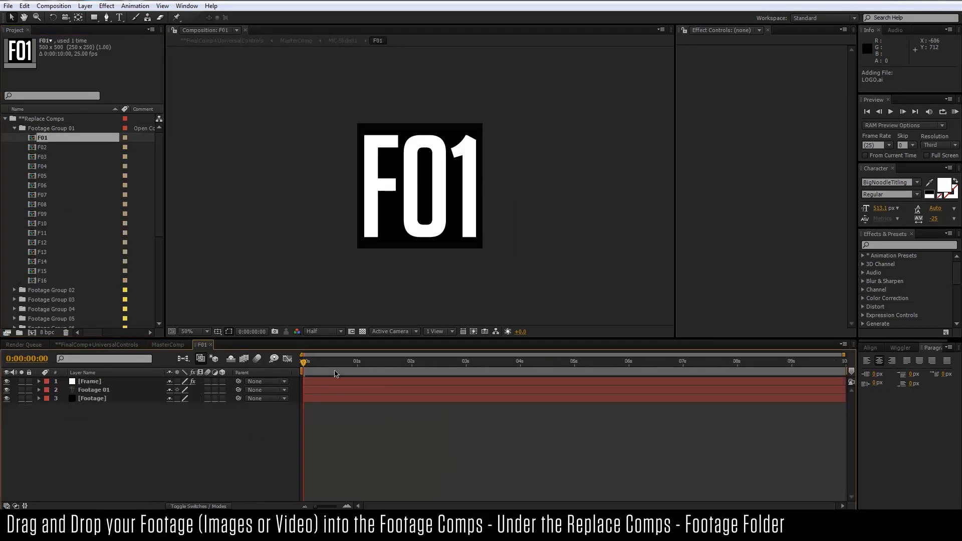
scroll(50, 211, "down", 5)
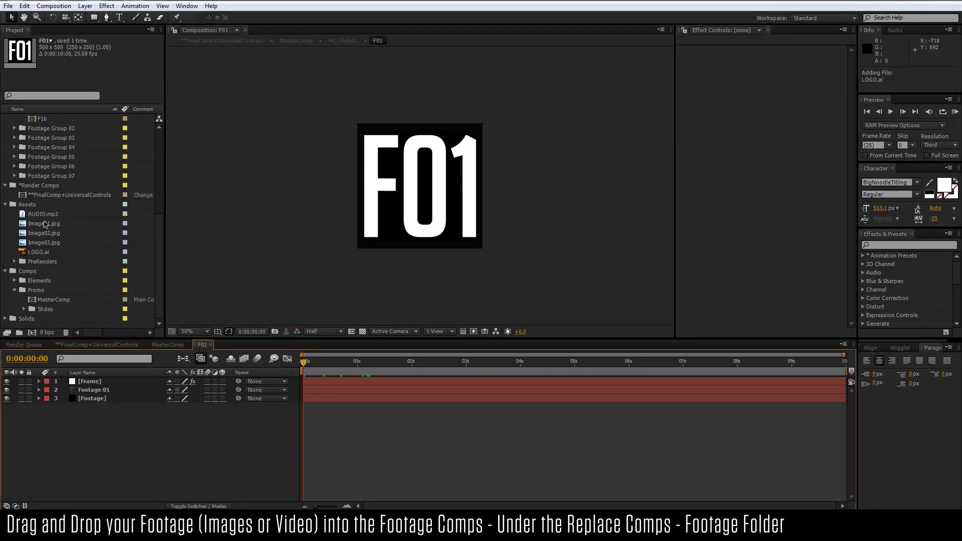
left_click_drag(45, 224, 132, 389)
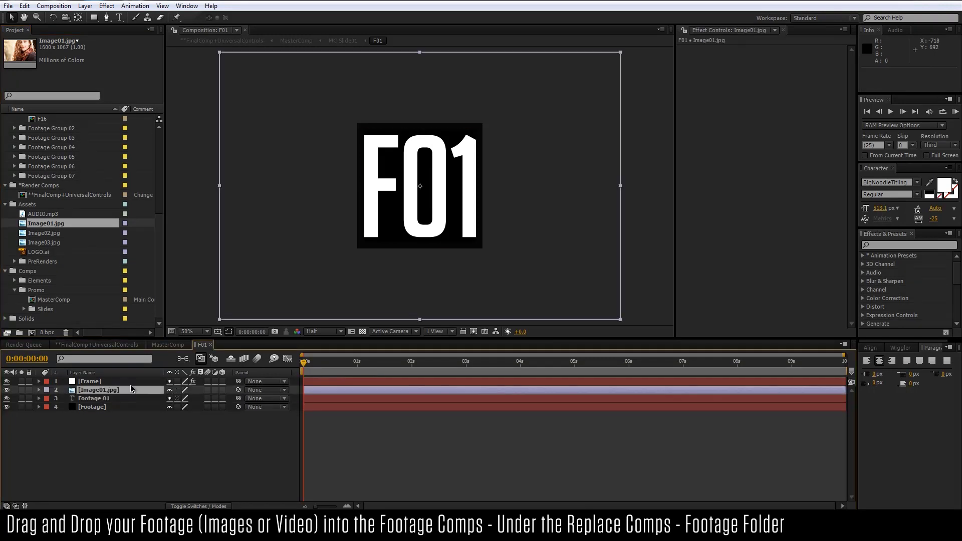
- Scale the Image01 layer to 46.4% so it fills the frame
key("s")
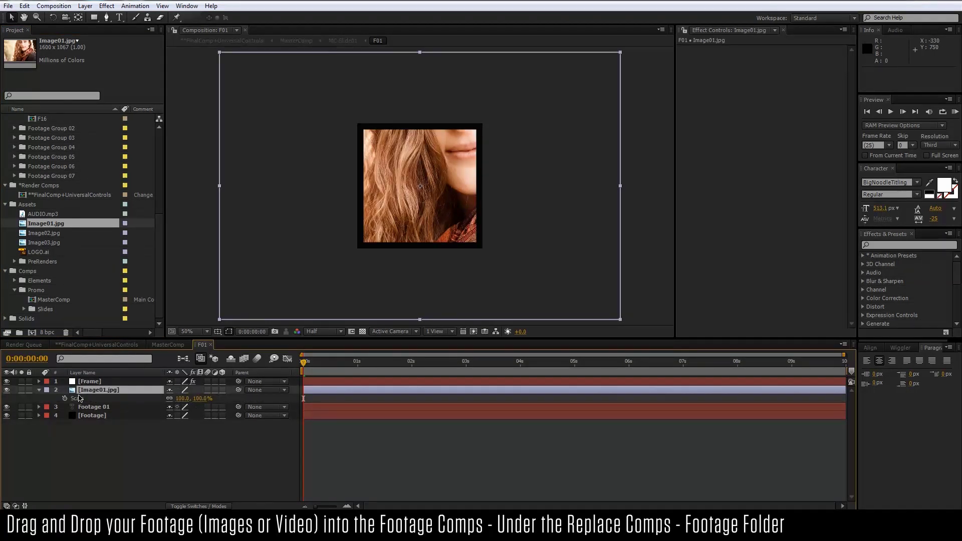
mouse_move(201, 399)
left_mouse_down()
mouse_move(476, 256)
mouse_move(482, 228)
left_mouse_up()
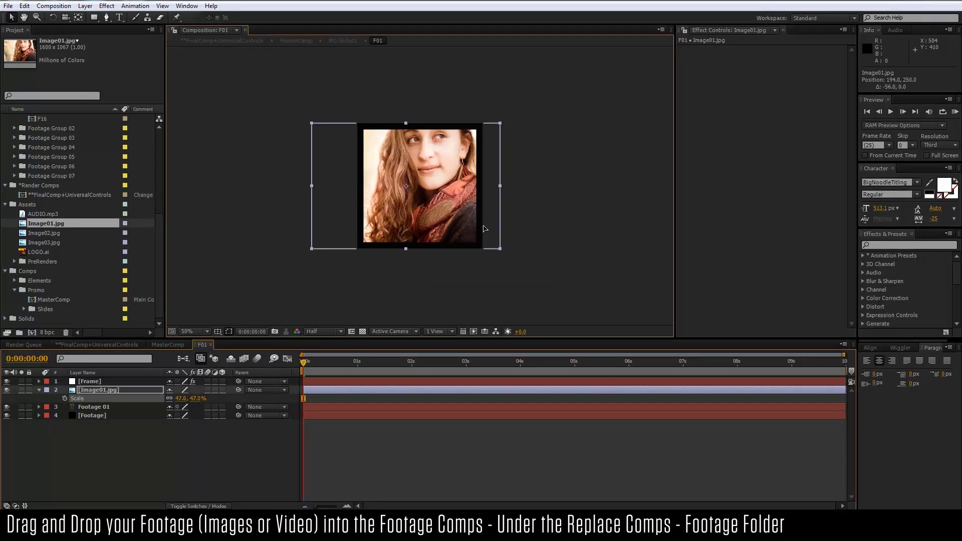
left_click(40, 390)
left_click(40, 390)
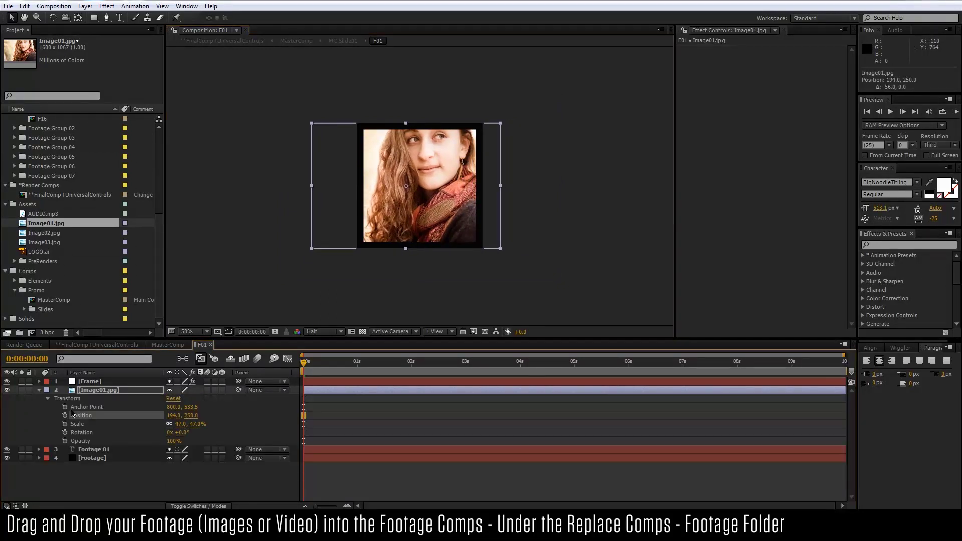
left_click(77, 424)
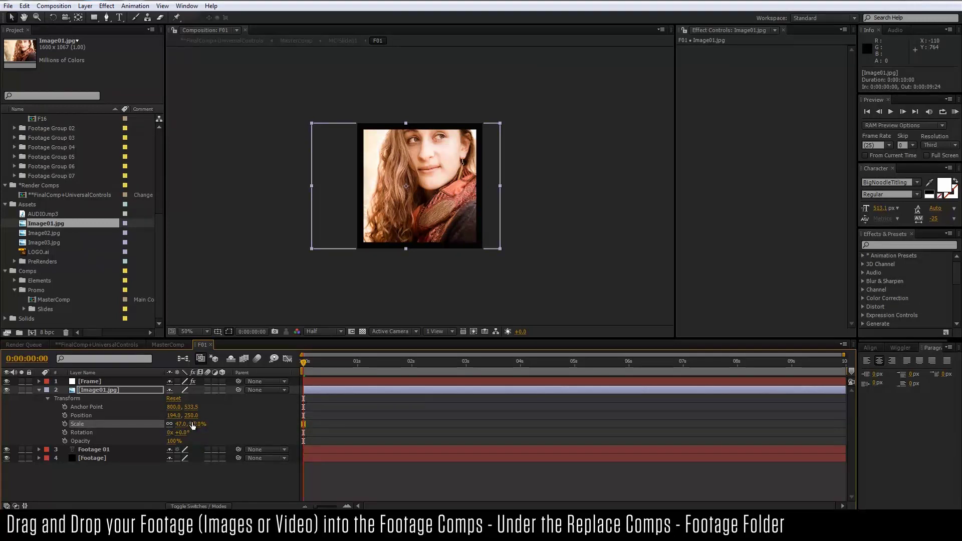
left_click_drag(202, 424, 198, 426)
left_click(407, 484)
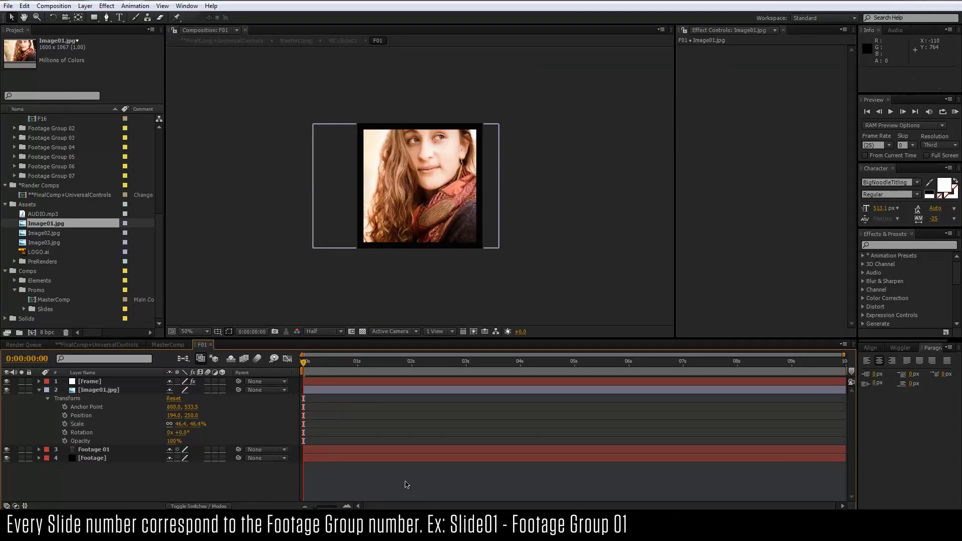
scroll(56, 158, "up", 5)
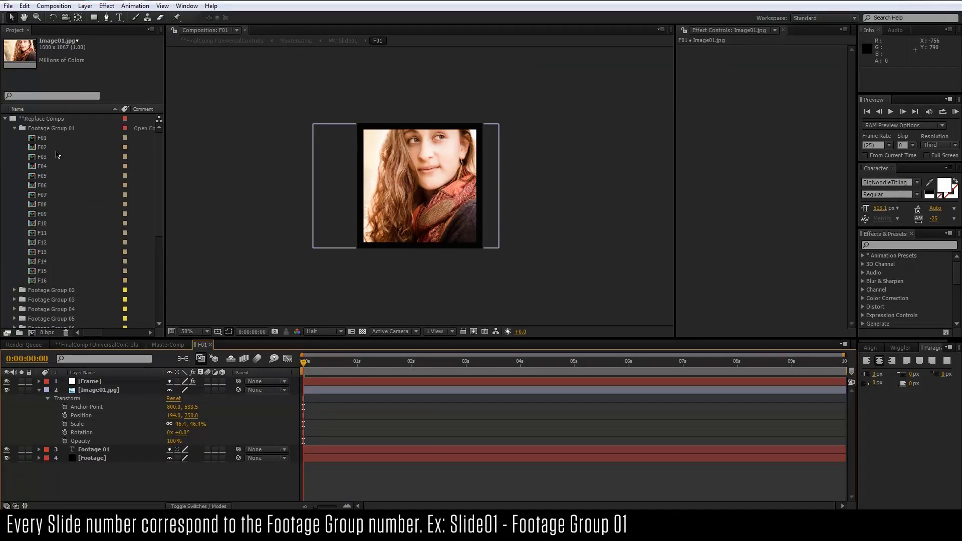
- Open F02, add Image02.jpg as a layer and scale it down to 49.6%
double_click(44, 148)
left_click_drag(338, 363, 356, 361)
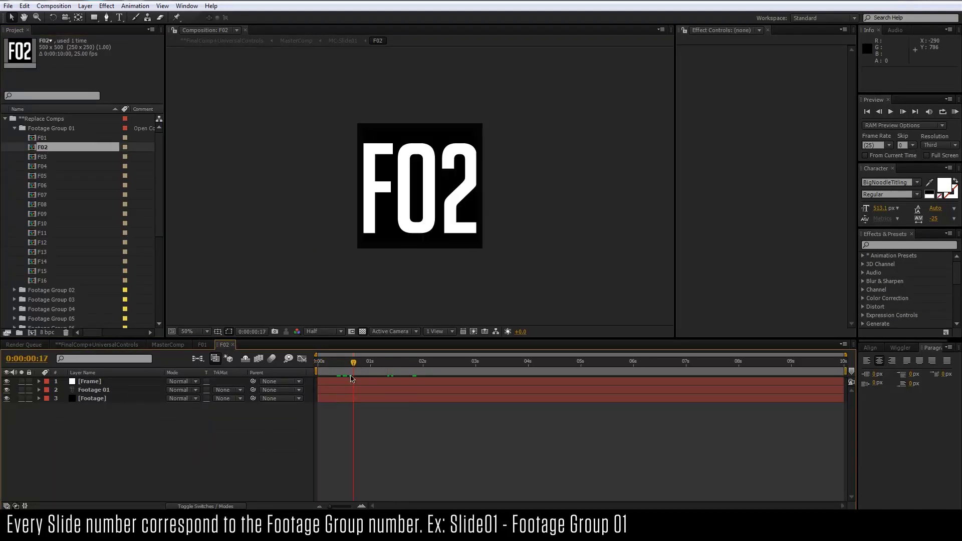
scroll(48, 233, "down", 4)
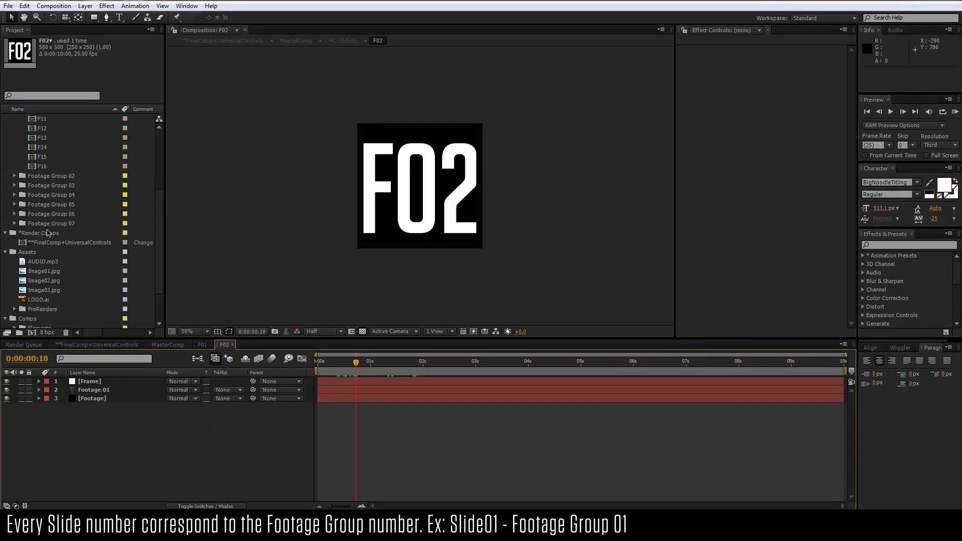
left_click_drag(49, 282, 104, 390)
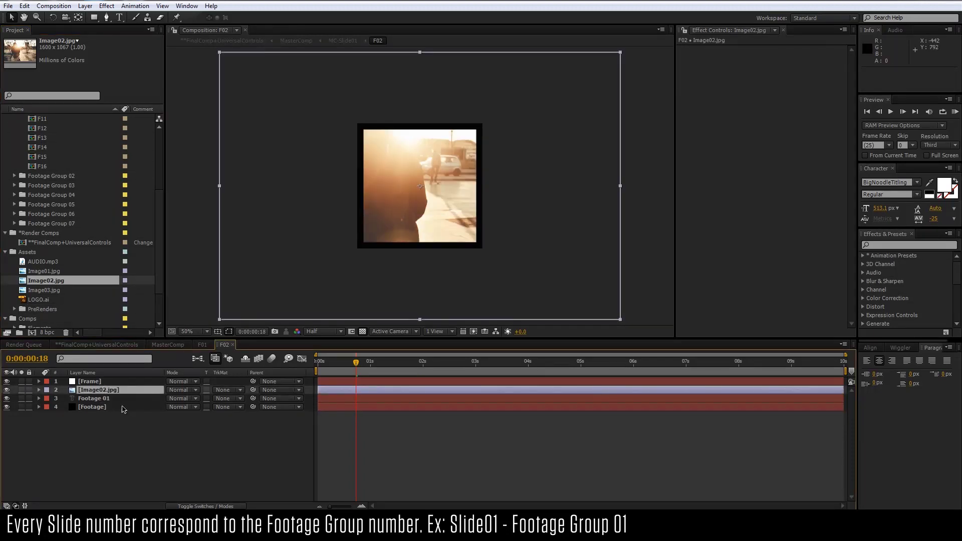
left_click(39, 391)
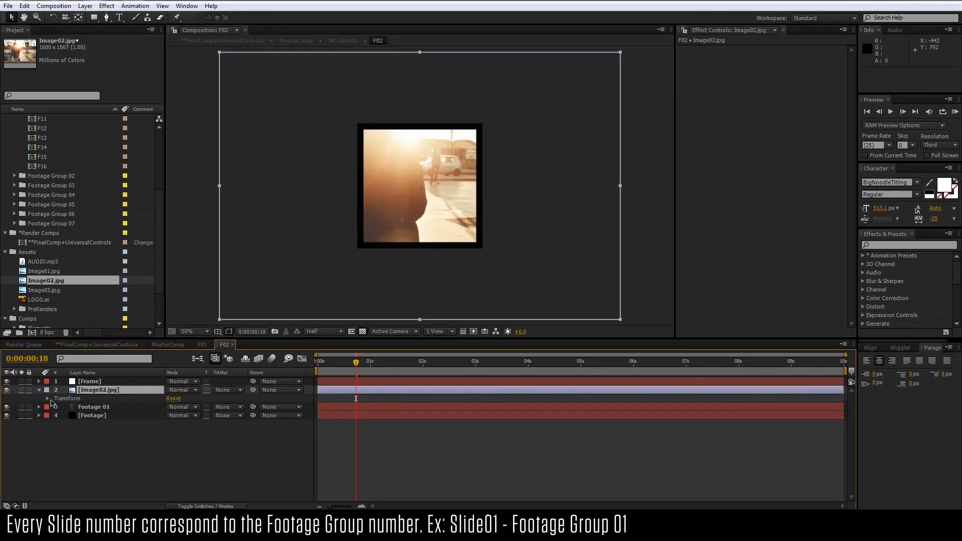
left_click(47, 399)
left_click_drag(203, 425, 104, 426)
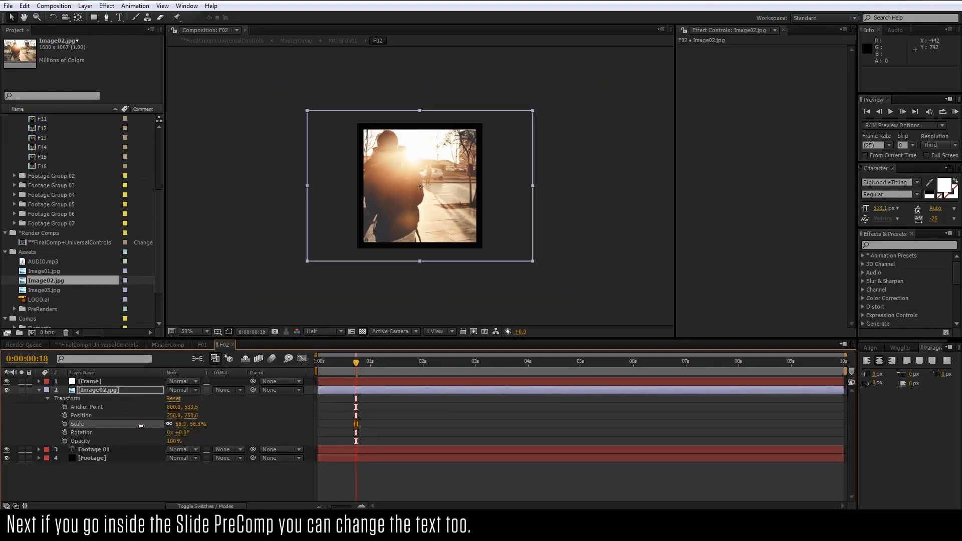
scroll(63, 193, "up", 4)
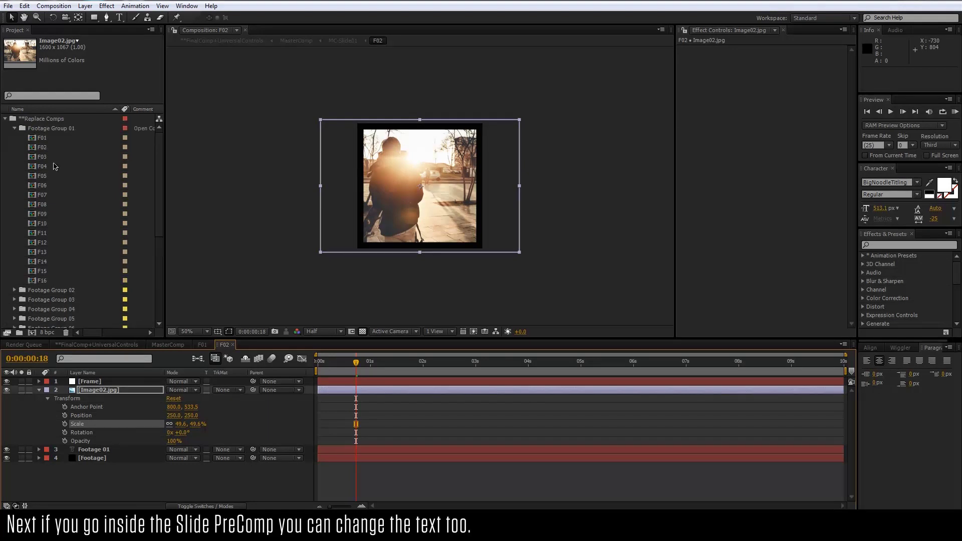
- Open the F03 footage comp and add Image03.jpg as a layer
double_click(42, 156)
left_click(346, 363)
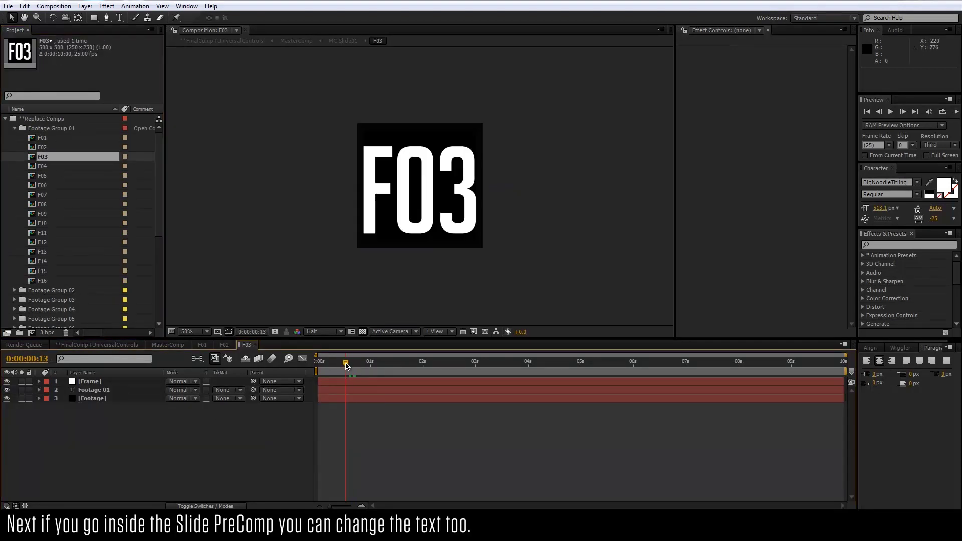
scroll(22, 231, "down", 4)
left_click_drag(45, 290, 98, 391)
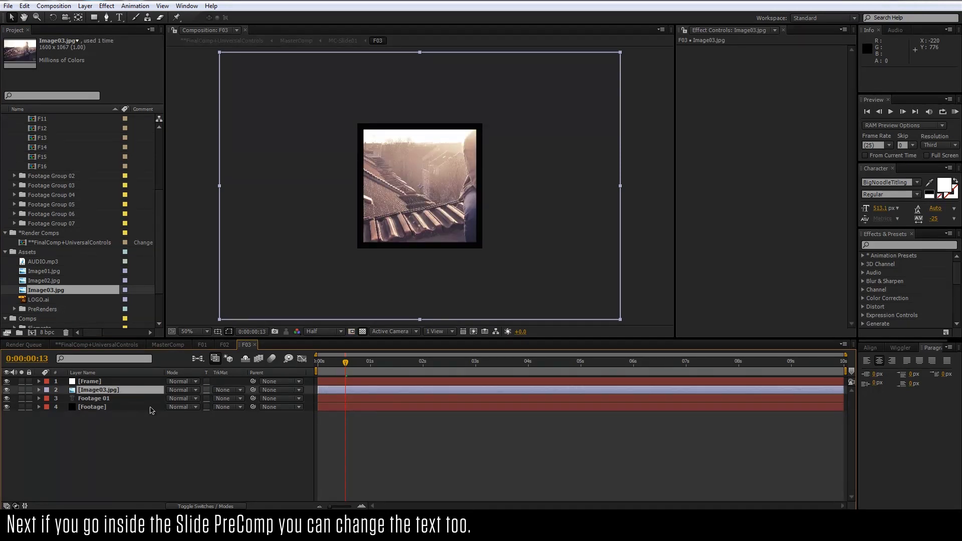
- Scale Image03 to 52.6% and shift it left to frame the person
key("s")
left_click_drag(208, 400, 190, 400)
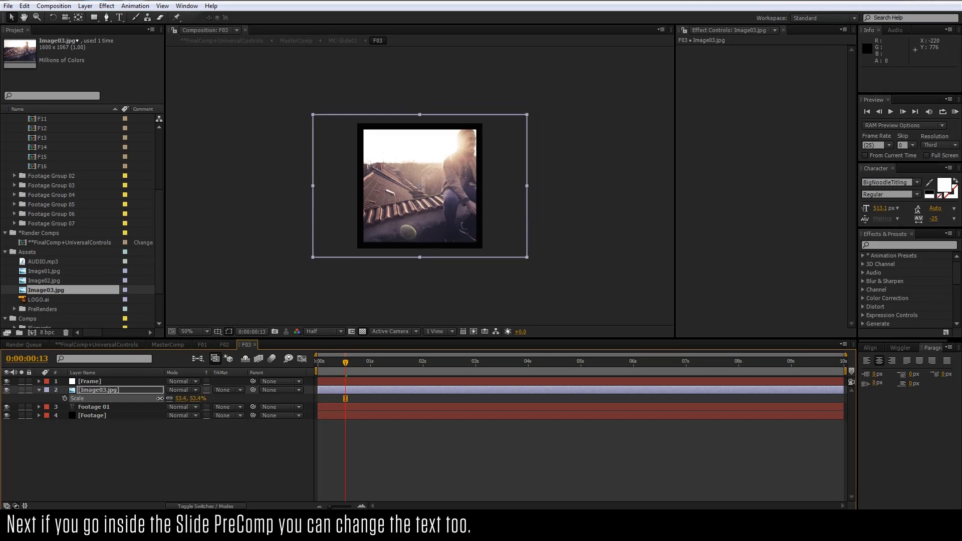
left_click_drag(509, 216, 481, 217)
left_click(562, 222)
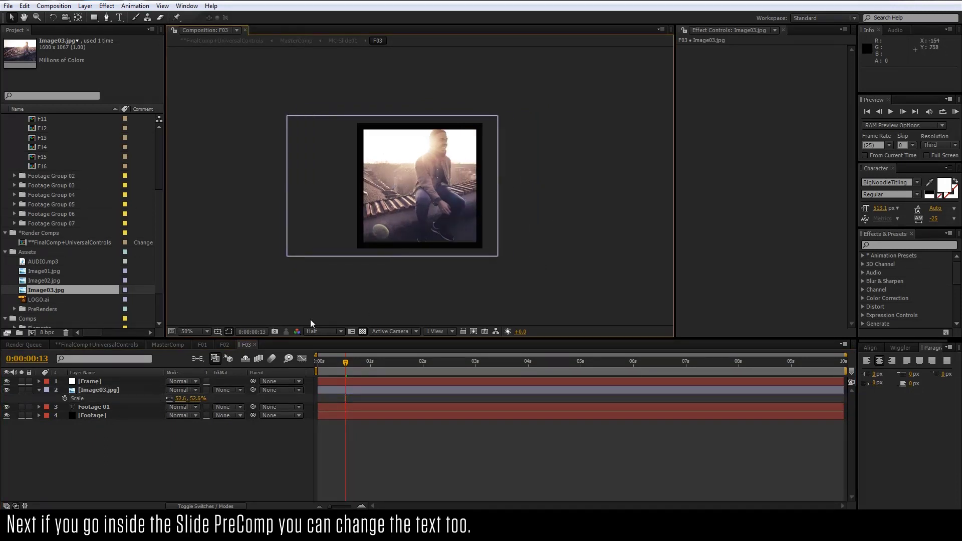
left_click(368, 453)
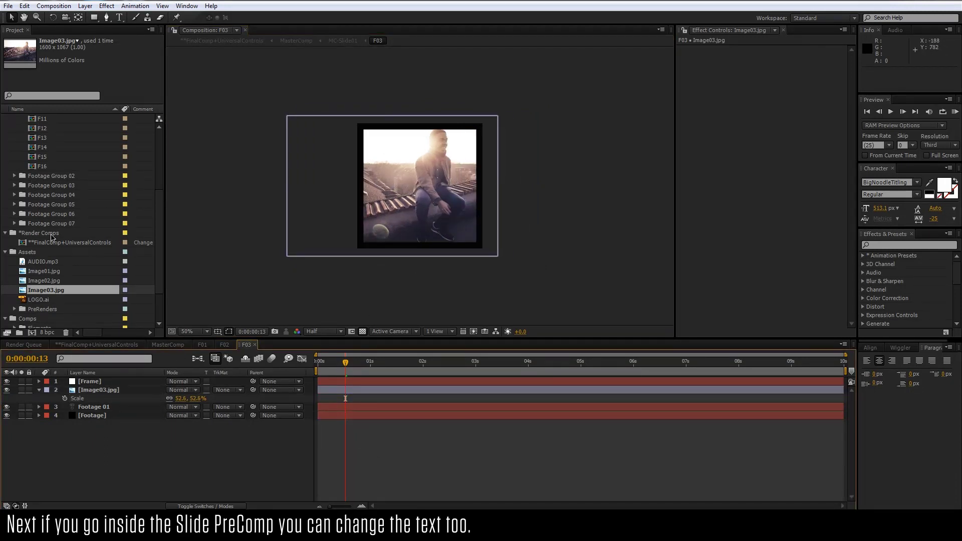
- Expand the Slides folder and select the MC-Slide01 comp
scroll(50, 237, "down", 3)
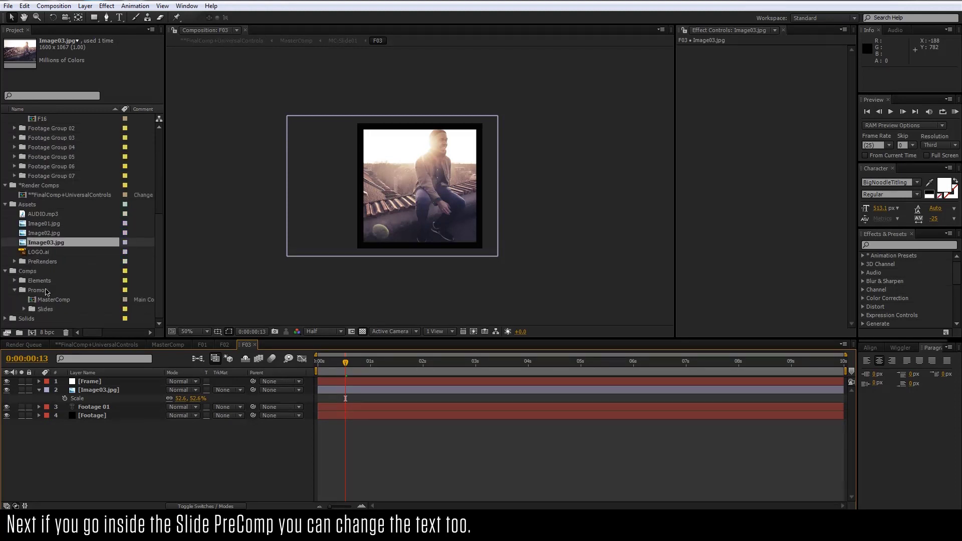
left_click(24, 310)
scroll(38, 312, "down", 4)
left_click(67, 253)
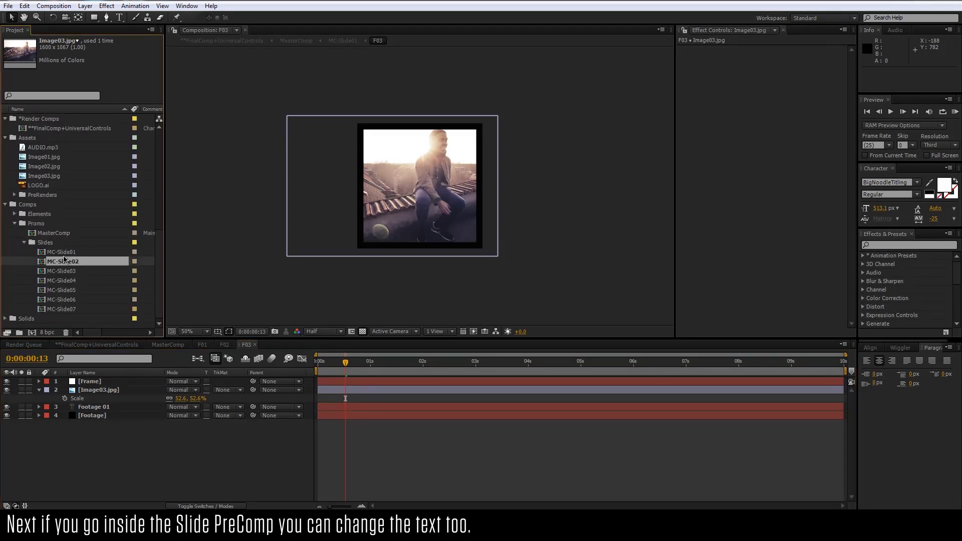
- Open MC-Slide01 at about 3 seconds to show STAY CONNECTED, and expand Footage Group 07
double_click(67, 254)
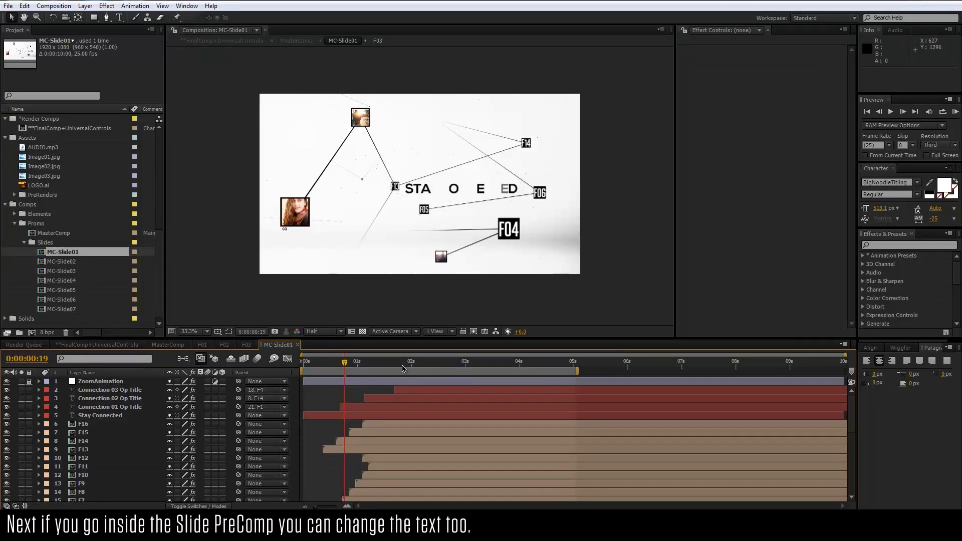
left_click(506, 362)
left_click(491, 373)
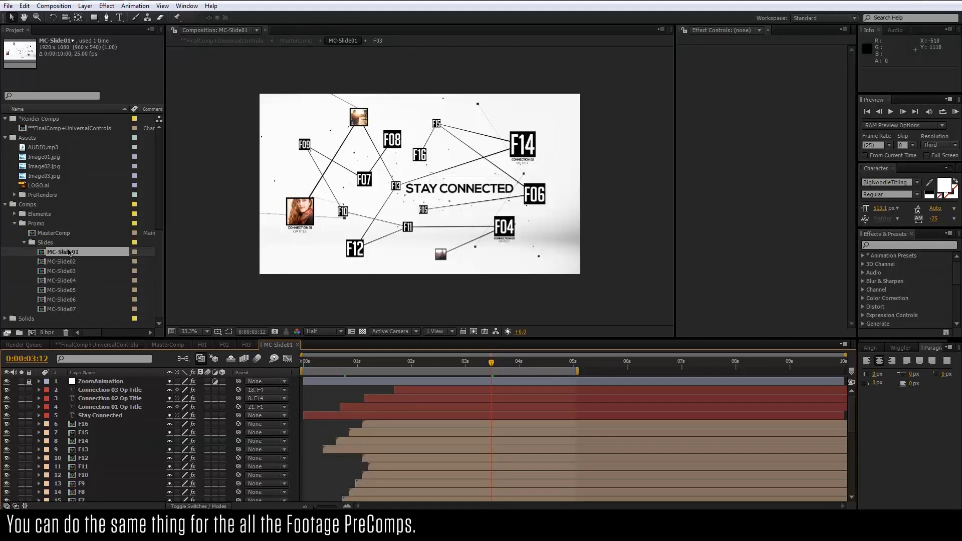
scroll(69, 253, "up", 3)
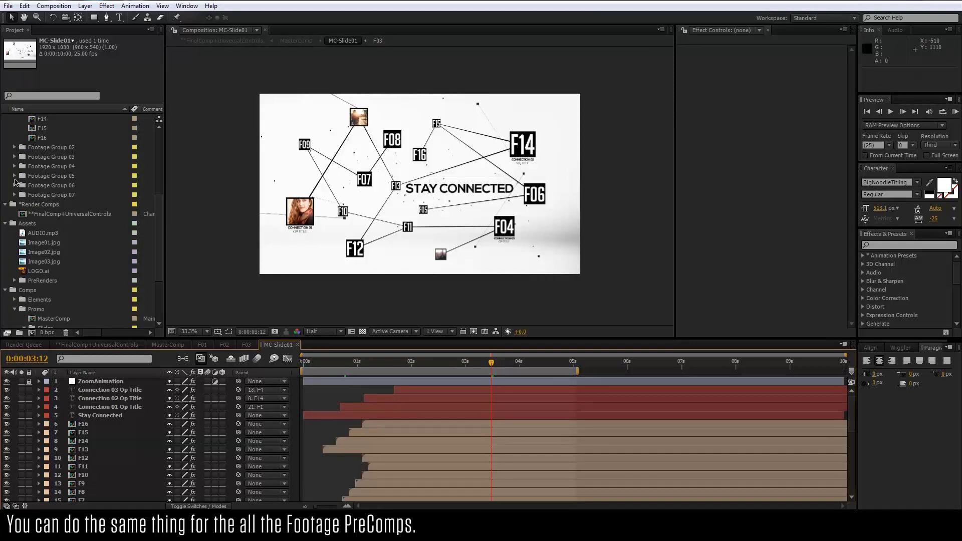
left_click(14, 195)
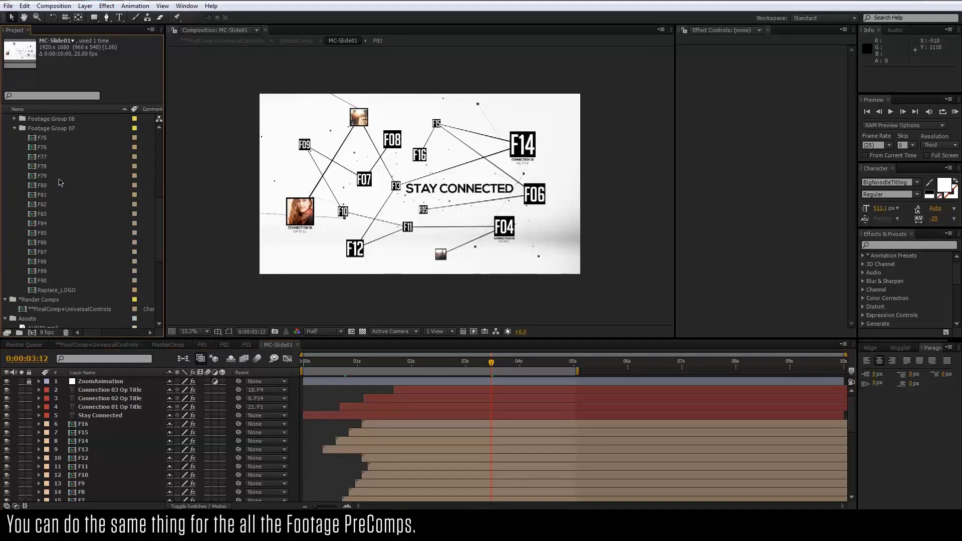
- Open the Replace_LOGO comp and add LOGO.ai as a layer
double_click(57, 290)
left_click(418, 369)
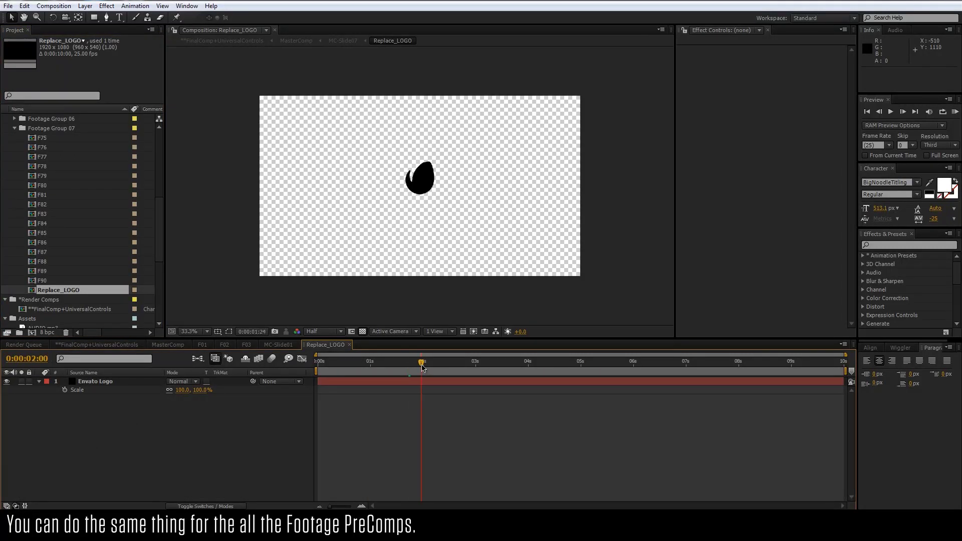
scroll(63, 251, "down", 4)
scroll(68, 261, "down", 2)
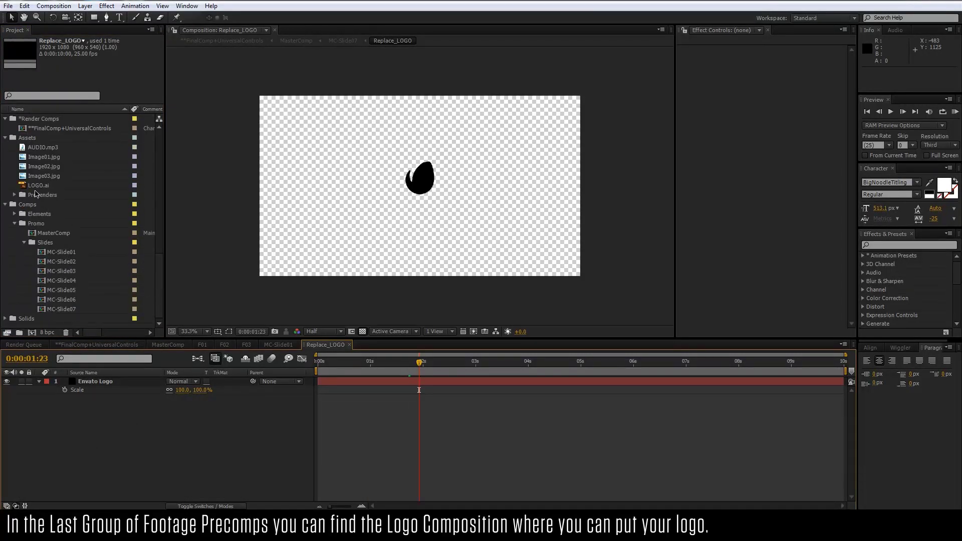
left_click_drag(38, 185, 99, 381)
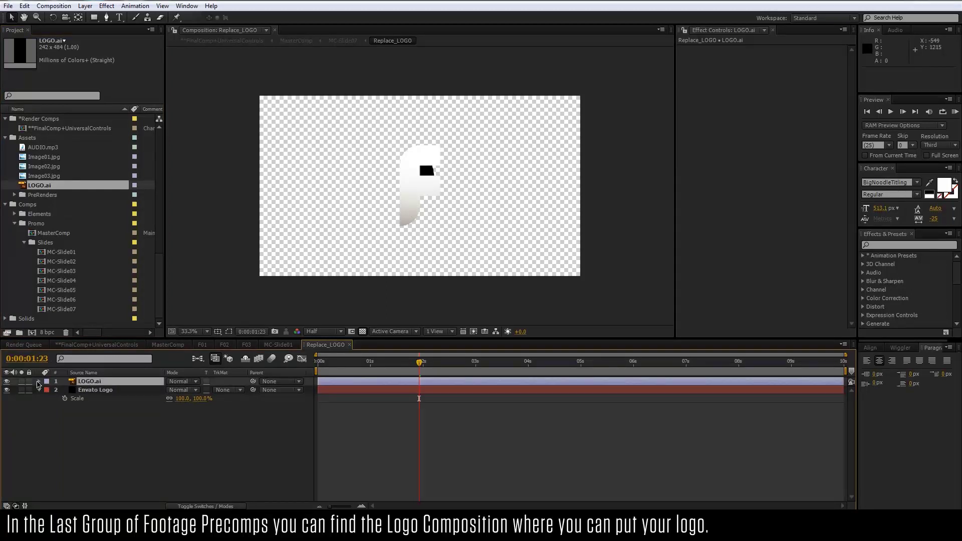
- Scale the logo to 45.7%, centre it, and hide the Envato Logo layer
left_click(39, 382)
left_click(47, 390)
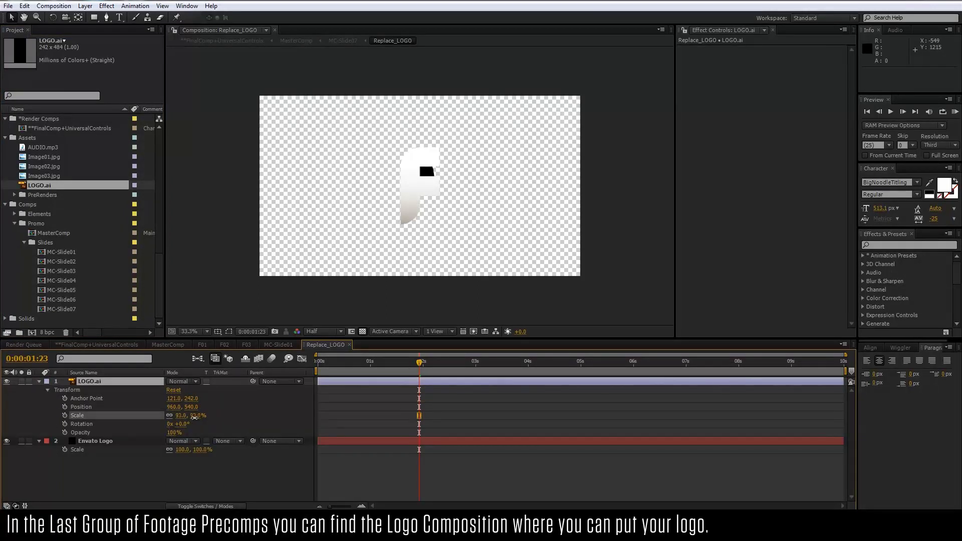
left_click_drag(182, 415, 155, 415)
left_click_drag(418, 187, 422, 179)
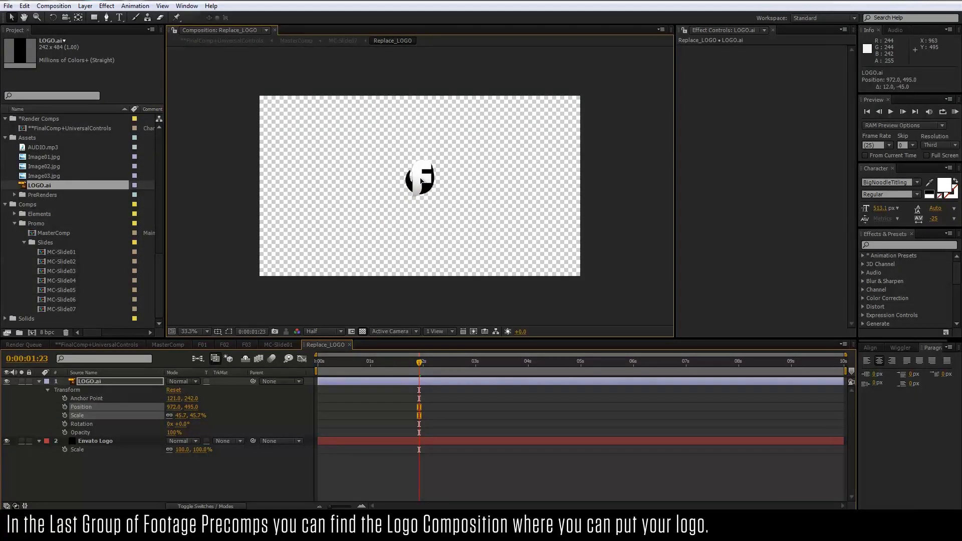
left_click(7, 441)
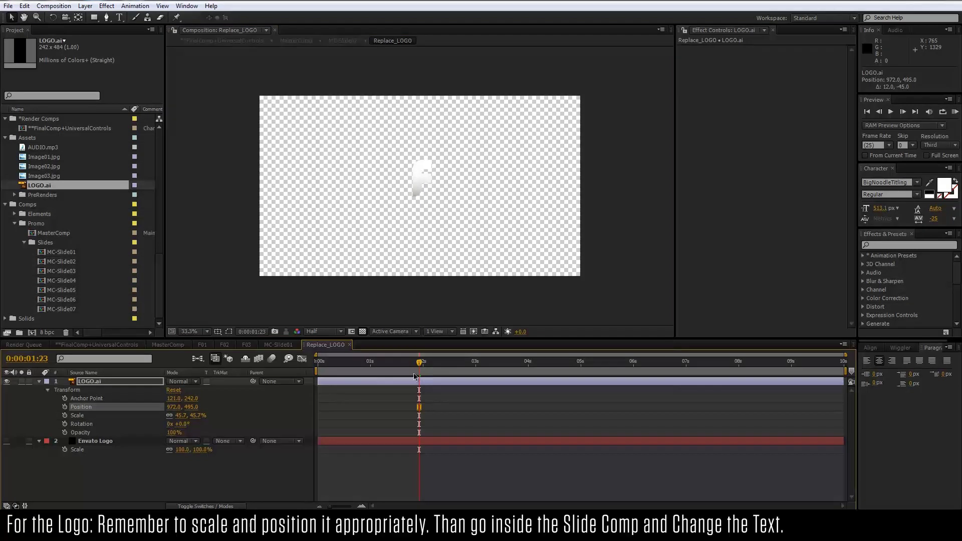
key("Page_Down")
left_click(388, 498)
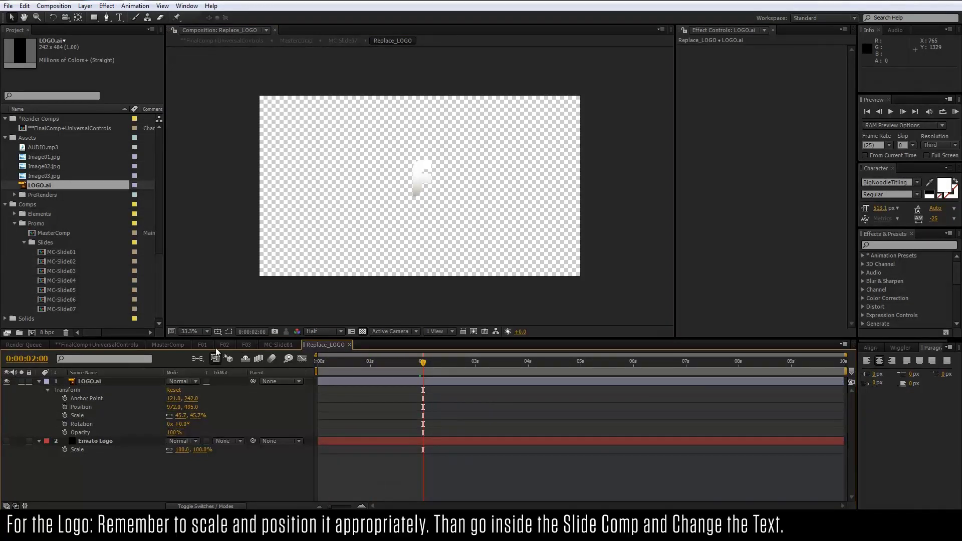
- In MC-Slide07, change the ENVATO.COM caption to FRAMESTORE
double_click(62, 309)
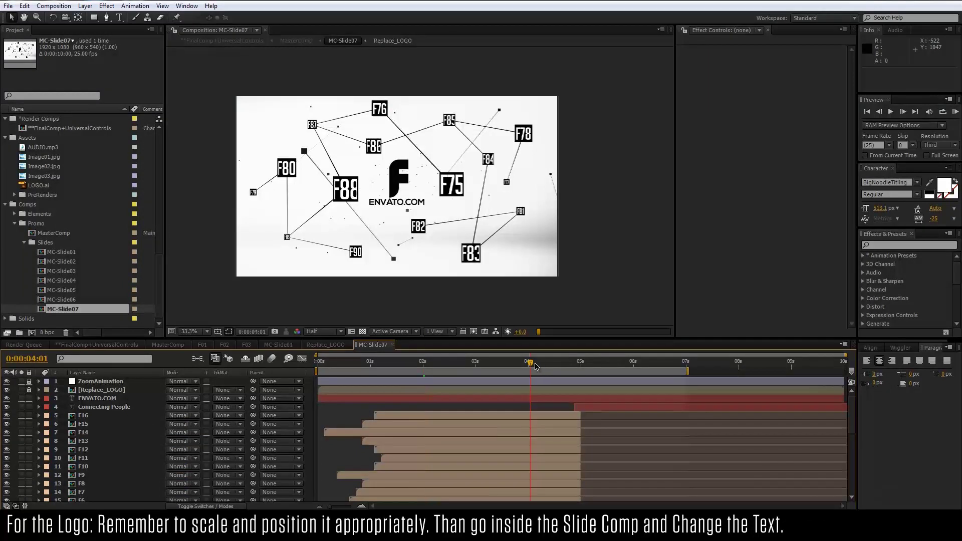
left_click(530, 364)
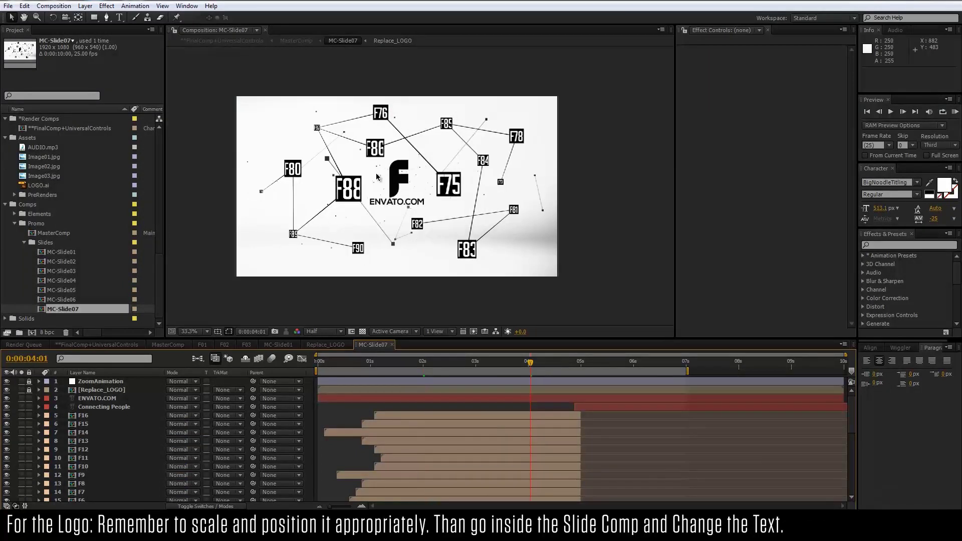
left_click(84, 399)
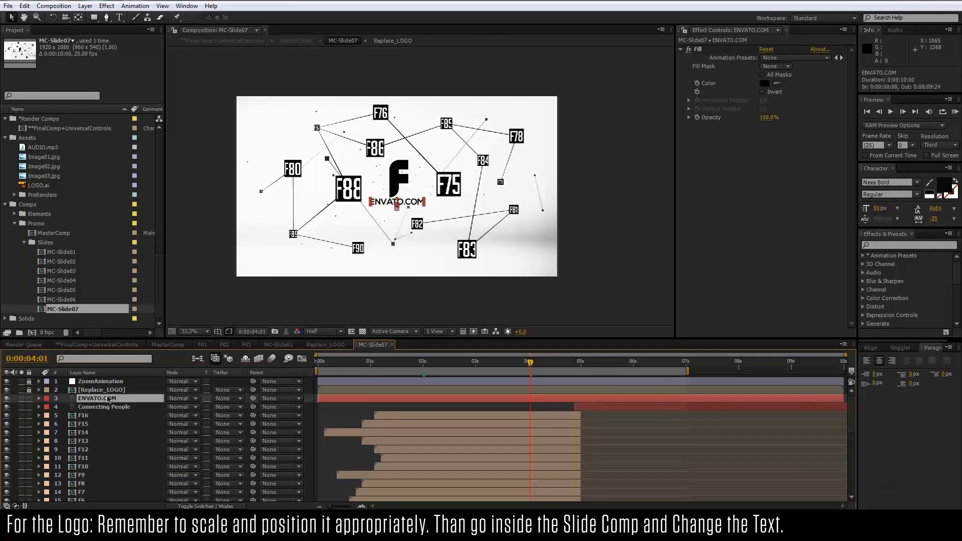
double_click(111, 399)
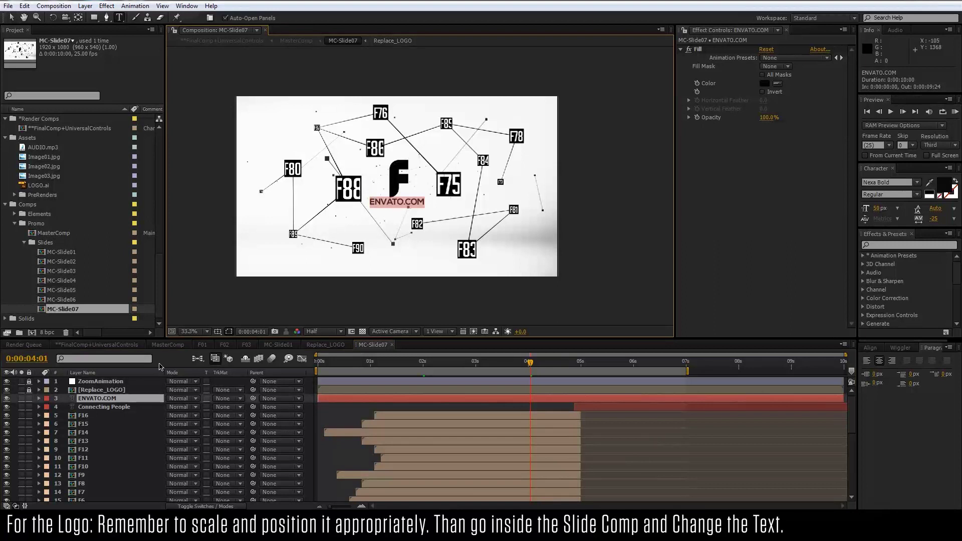
type("FRR")
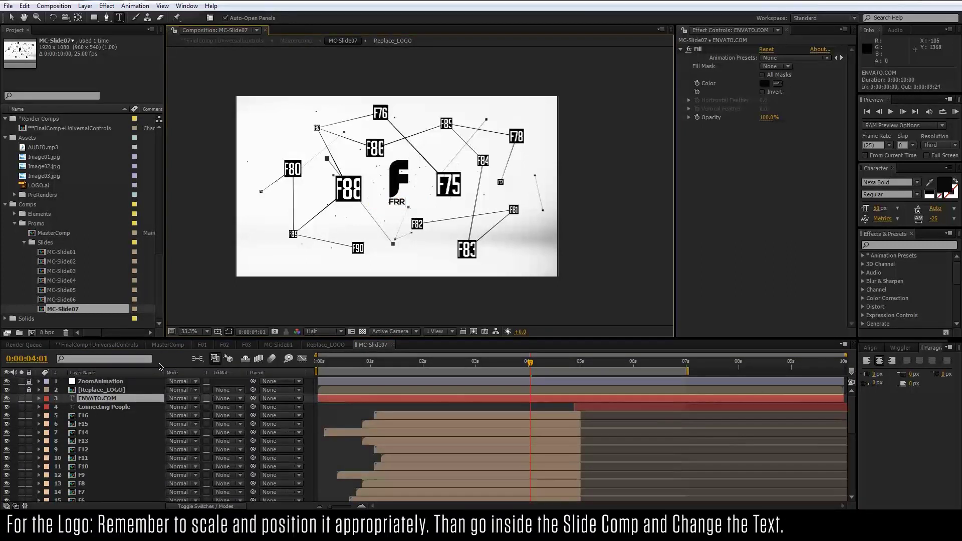
type("AMESTORE")
left_click(98, 400)
- Review later frames of MC-Slide07 and delete an accidentally created empty text layer
left_click_drag(532, 363, 606, 364)
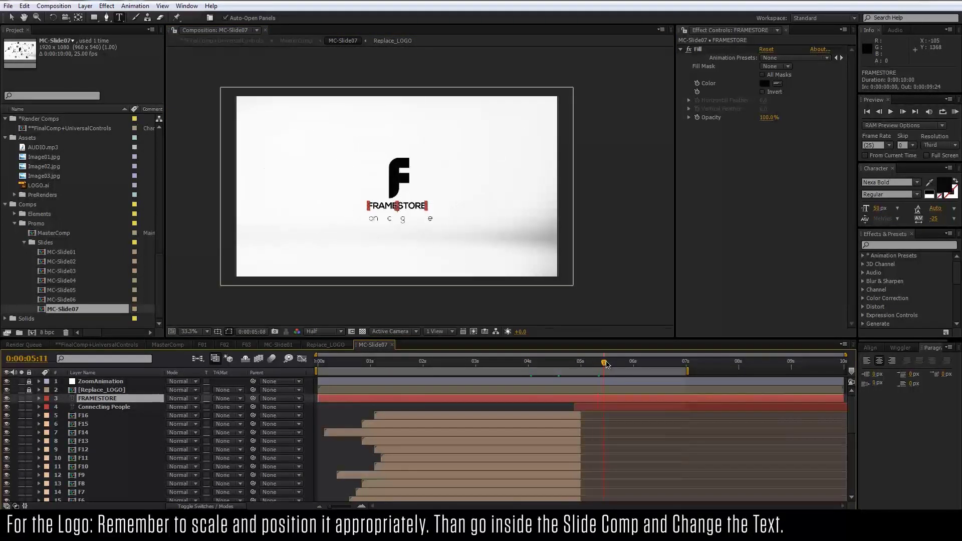
left_click_drag(667, 364, 671, 363)
left_click(637, 243)
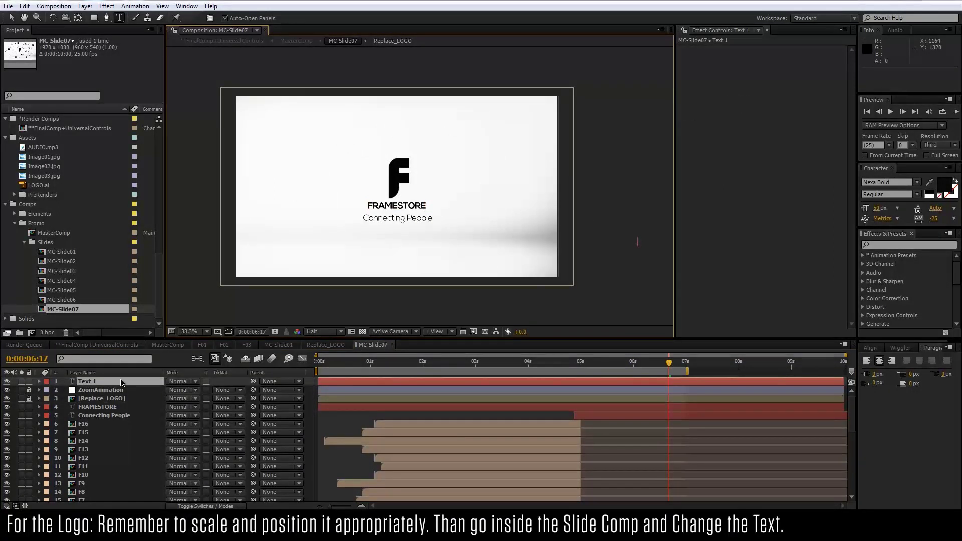
key("Delete")
key("v")
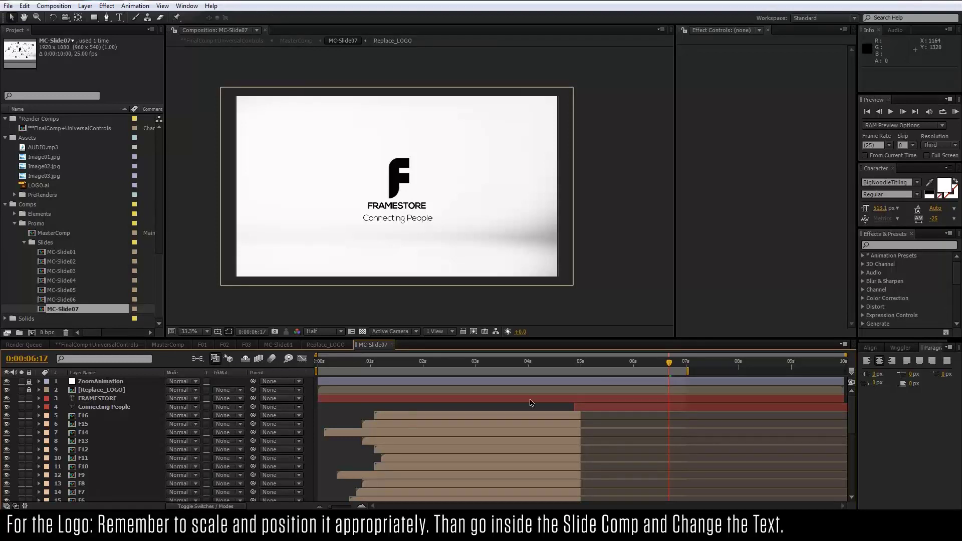
left_click_drag(657, 369, 635, 369)
- In MC-Slide01, change the STAY CONNECTED headline to CHANGE TEXT
left_click(278, 344)
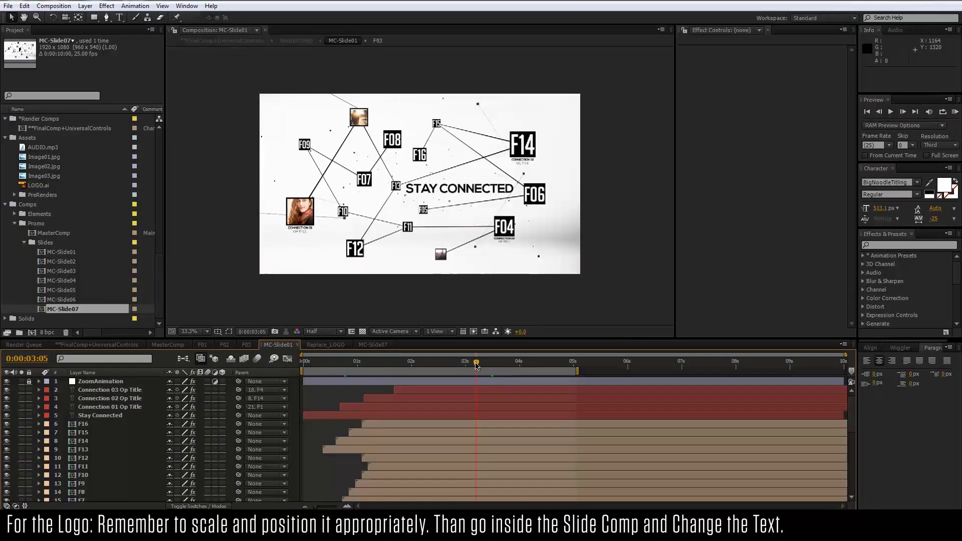
double_click(97, 416)
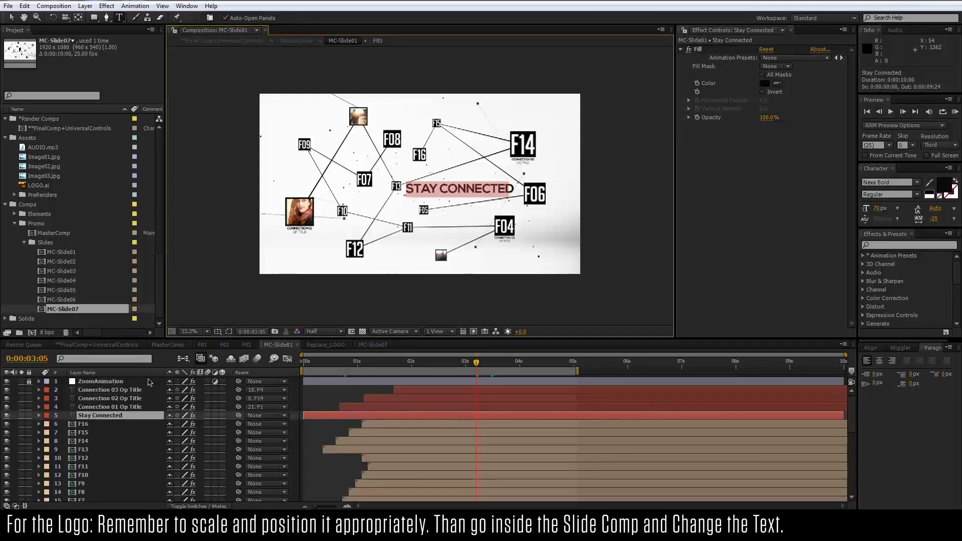
type("CHANGE TEXT")
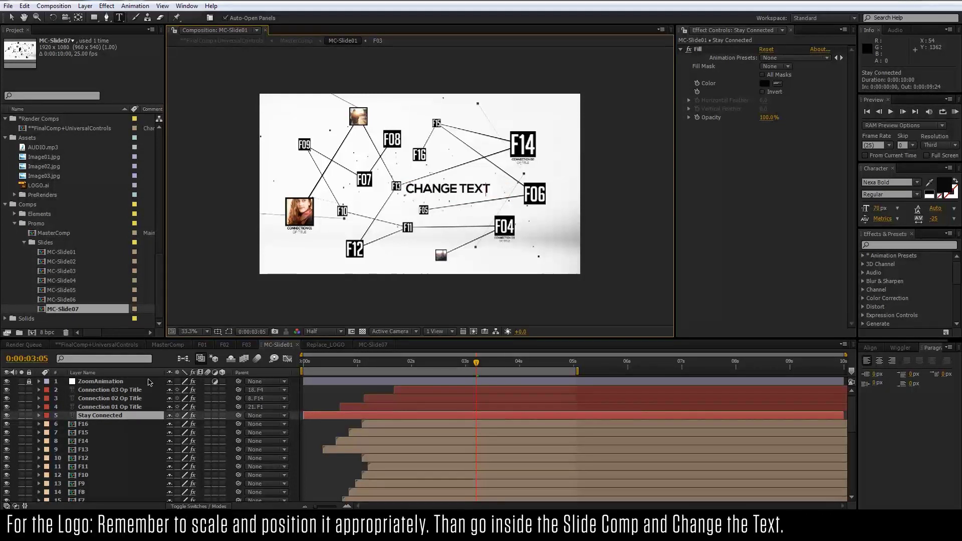
key("Escape")
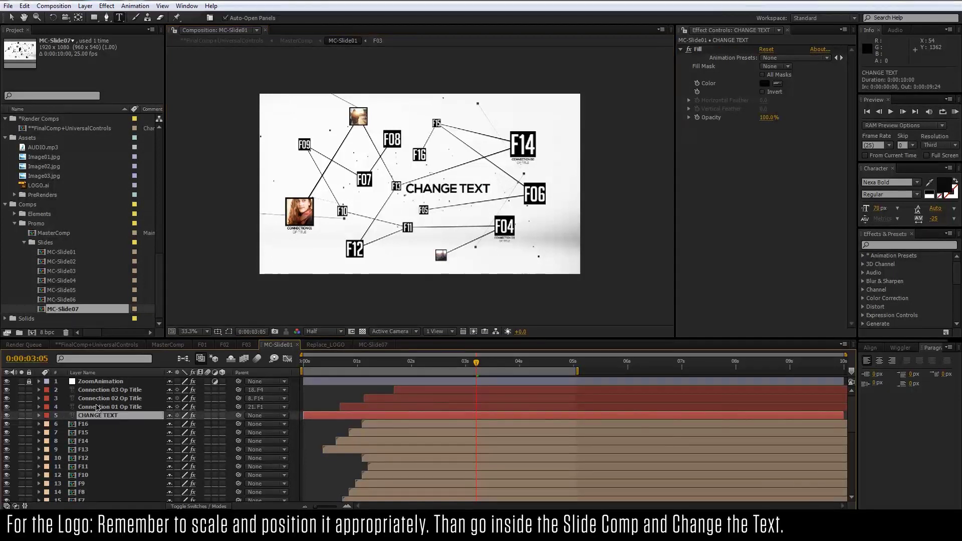
- Change the Connection 01 caption under the portrait to TEXT 02
left_click(97, 407)
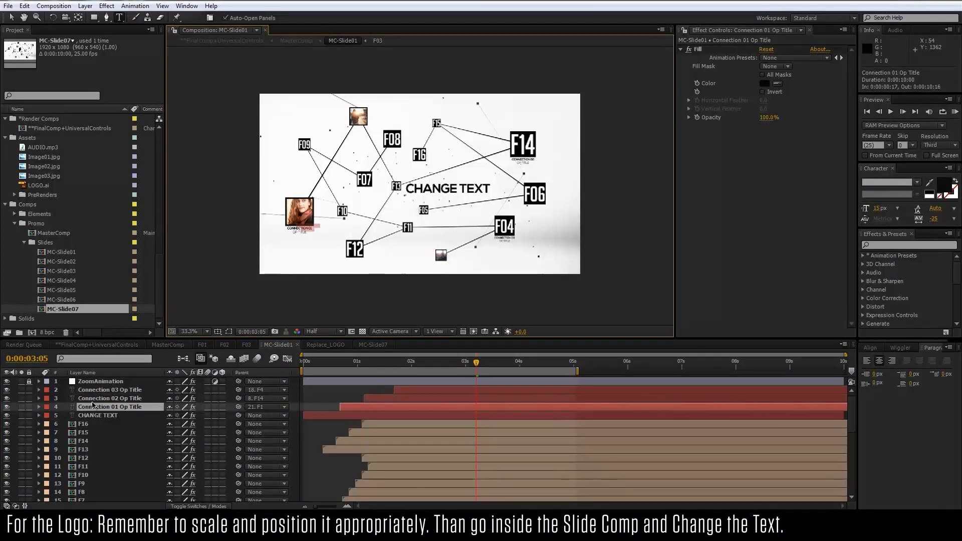
double_click(93, 405)
type("TEXT 02")
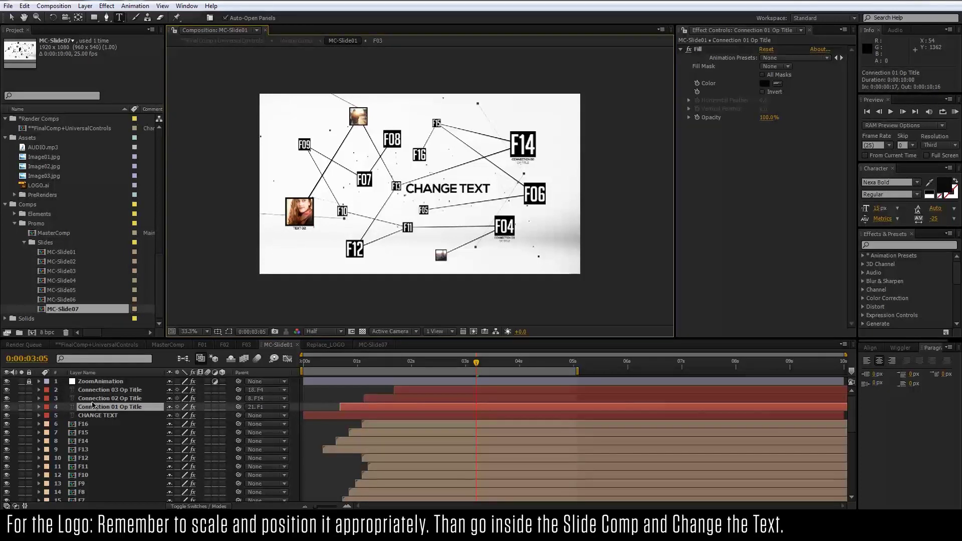
key("Escape")
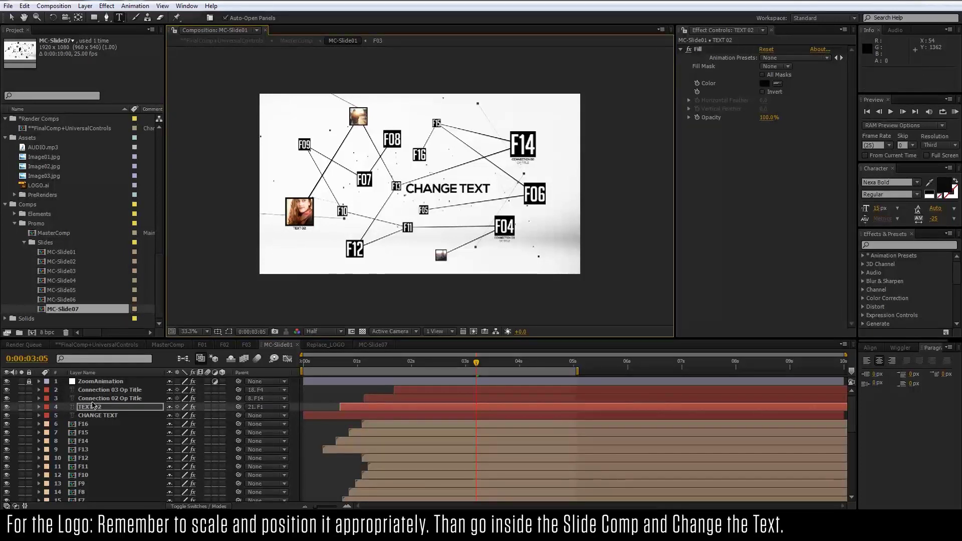
key("v")
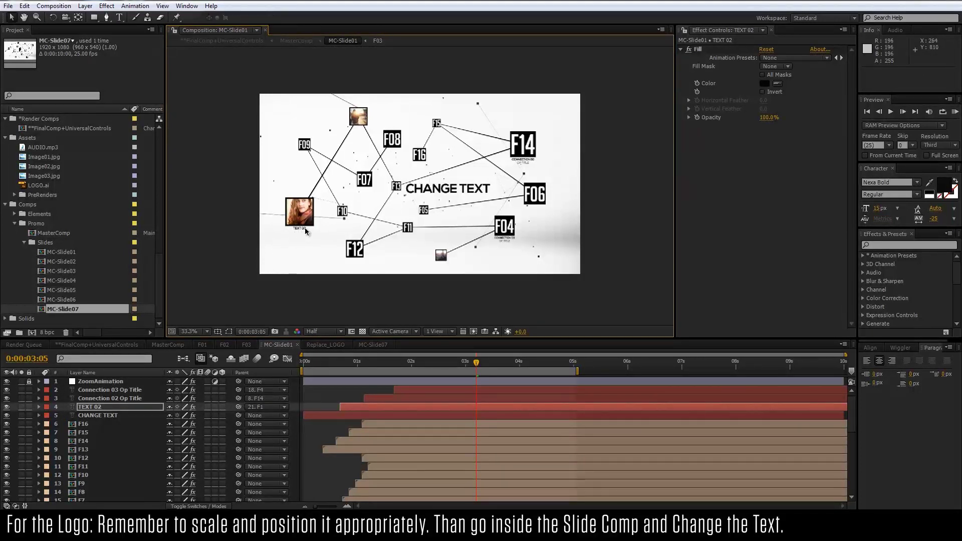
left_click(83, 424)
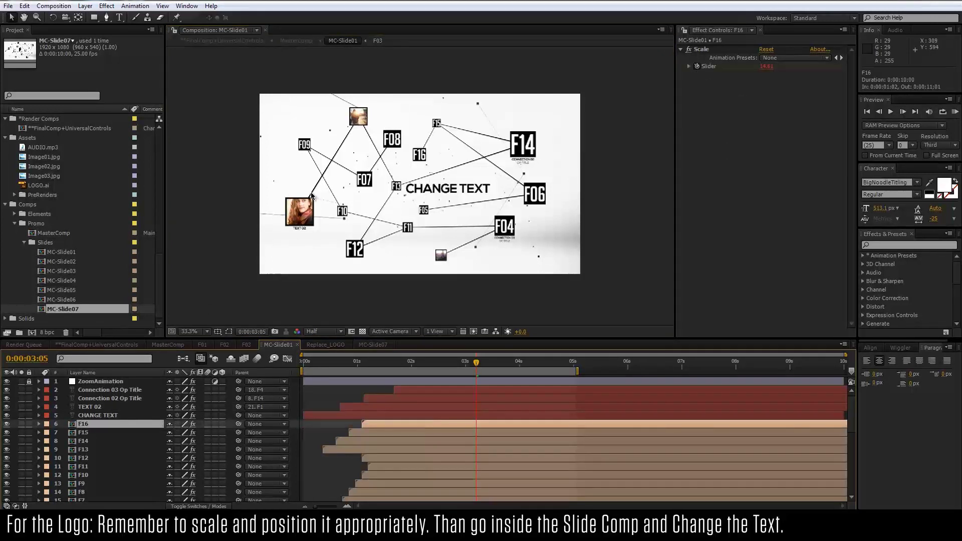
- Reposition the F16, F14 and F06 footage boxes in the Composition viewer
left_click(86, 432)
left_click(89, 441)
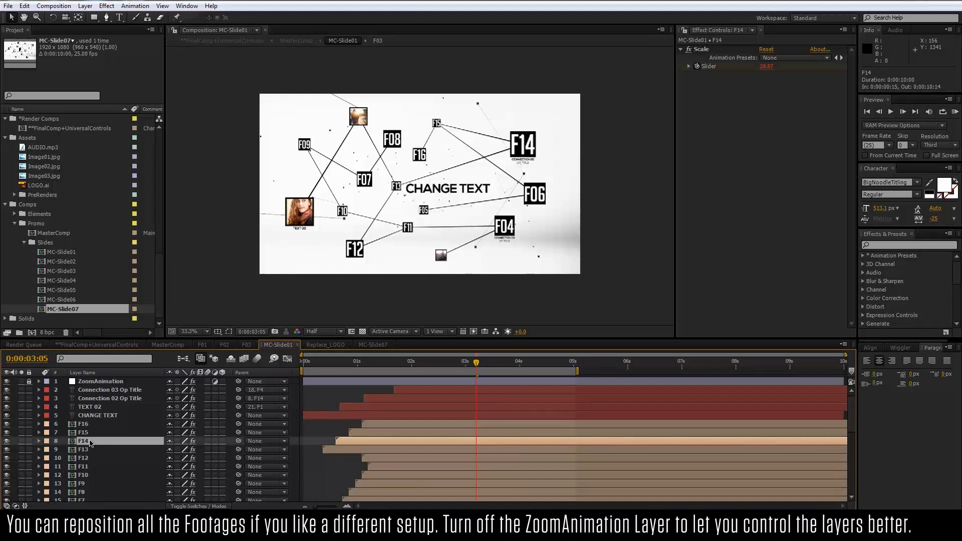
left_click(83, 425)
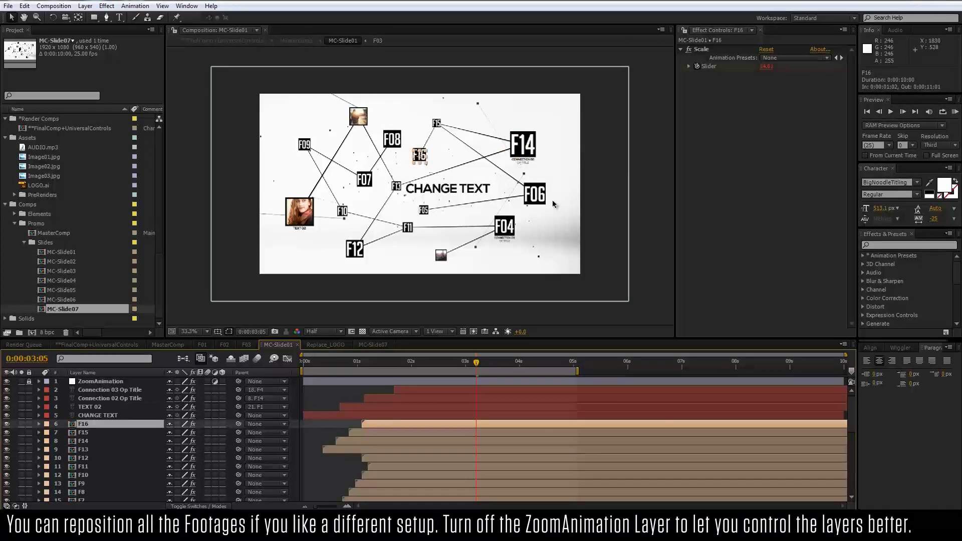
left_click_drag(420, 147, 420, 142)
left_click(518, 148)
left_click_drag(517, 148, 513, 143)
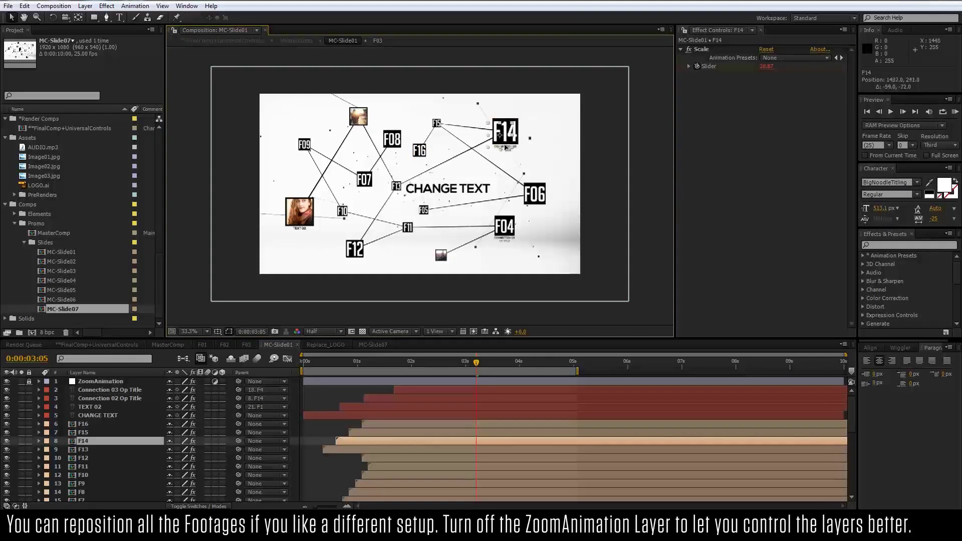
left_click(532, 195)
left_click_drag(532, 196, 530, 194)
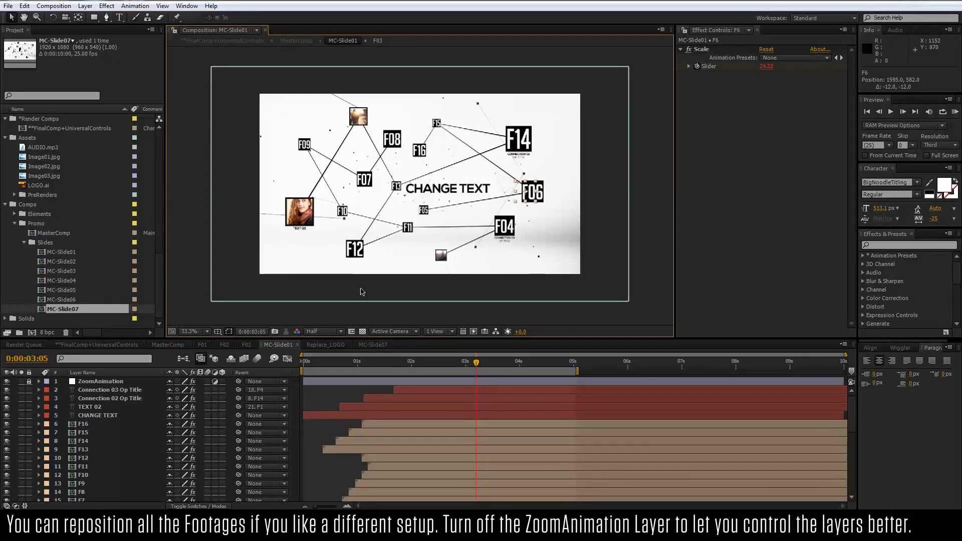
- Hide the ZoomAnimation layer and rearrange the F06, F04 and F3 footage boxes
left_click(7, 381)
left_click_drag(528, 188, 532, 184)
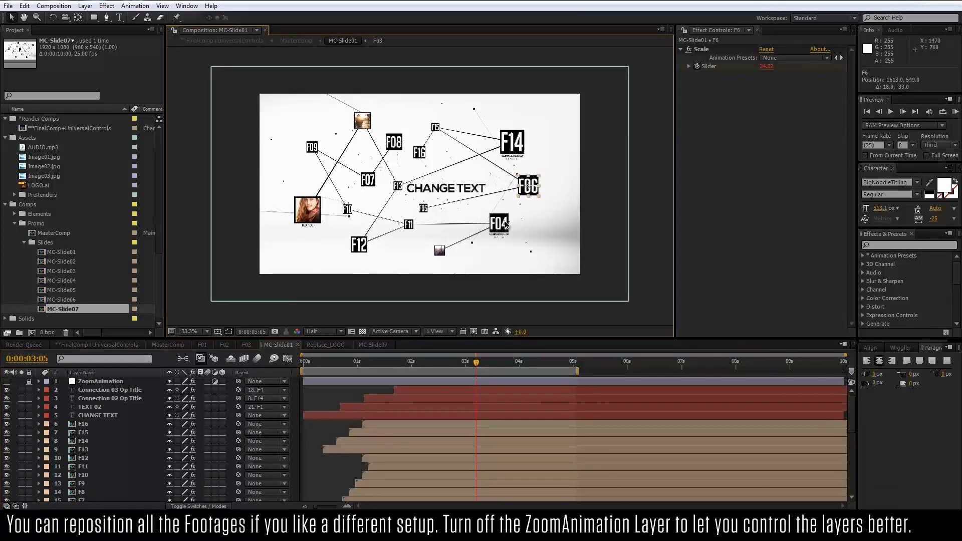
mouse_move(500, 230)
left_mouse_down()
mouse_move(424, 242)
mouse_move(496, 226)
left_mouse_up()
mouse_move(439, 232)
left_mouse_down()
mouse_move(456, 245)
mouse_move(468, 241)
left_mouse_up()
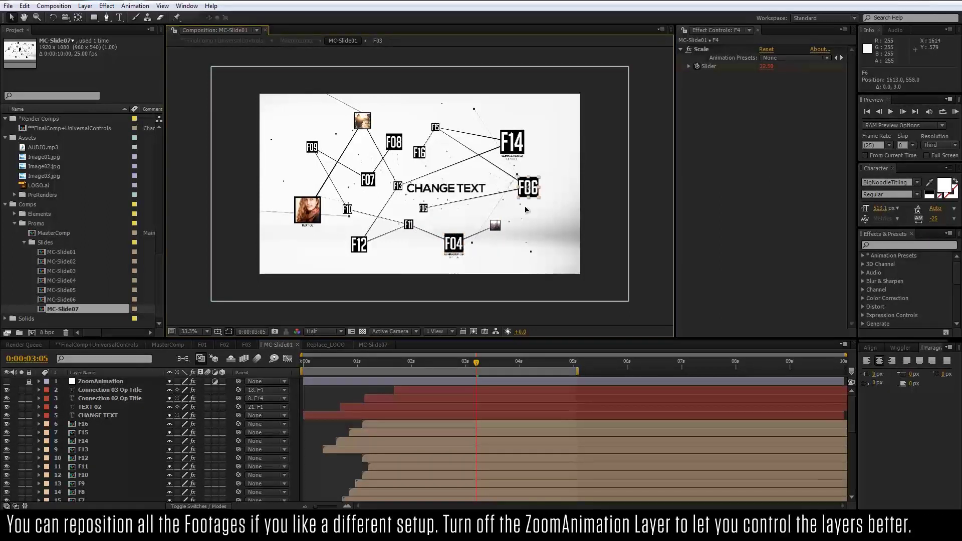
left_click_drag(529, 173, 528, 188)
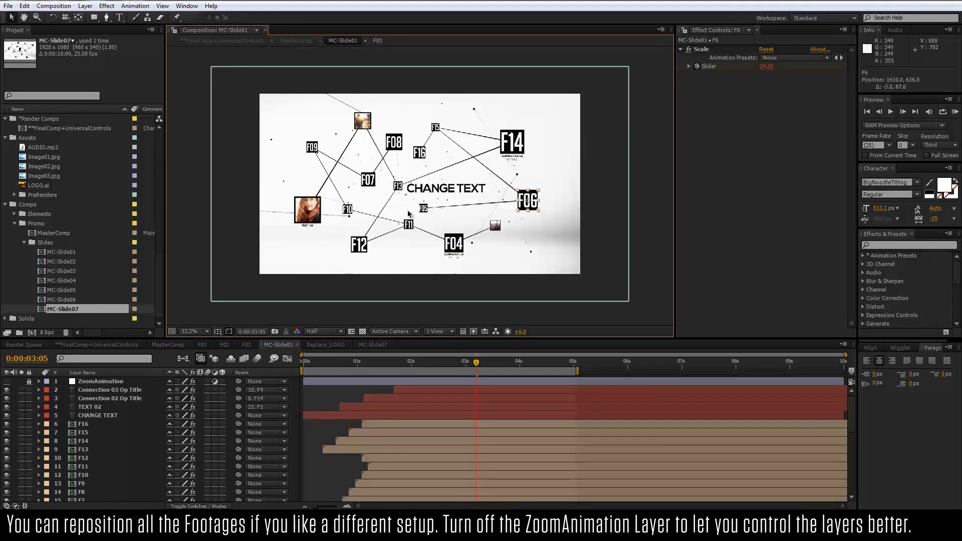
- Shift the CHANGE TEXT headline 63 px right to position 944.0, 596.0
double_click(454, 190)
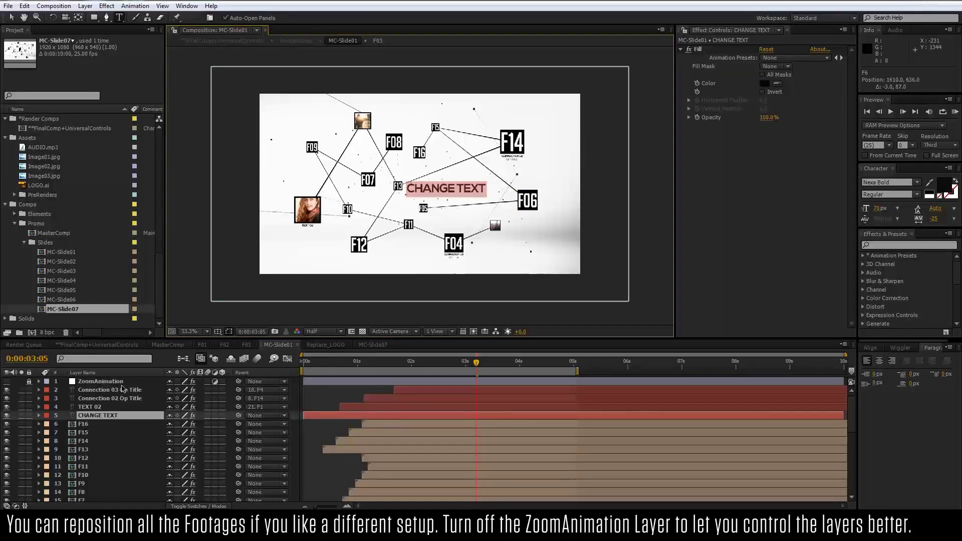
left_click(106, 420)
key("v")
mouse_move(454, 191)
left_mouse_down()
mouse_move(475, 191)
mouse_move(464, 192)
left_mouse_up()
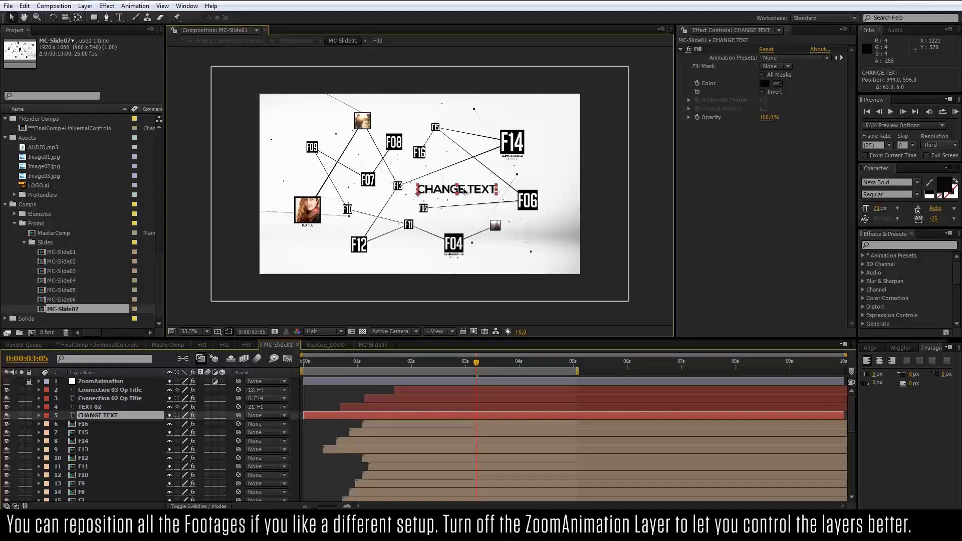
- Preview the animation, settle on 0:00:02:24 with all boxes visible, and select F06
left_click_drag(476, 362, 366, 362)
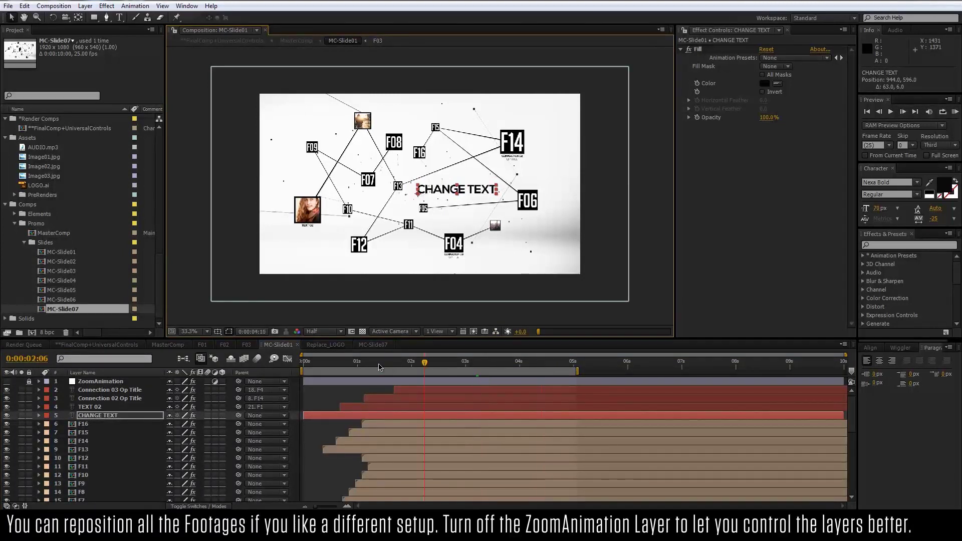
key("space")
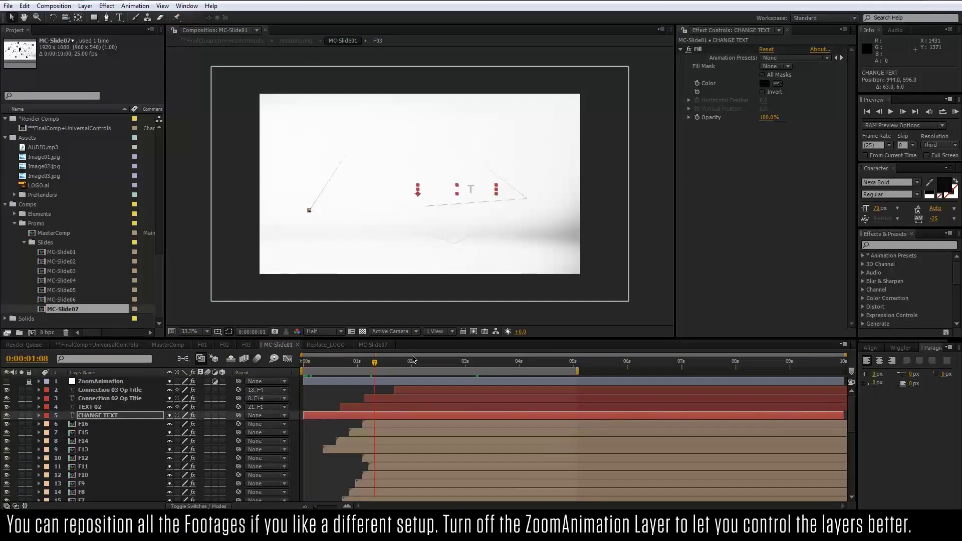
left_click(464, 360)
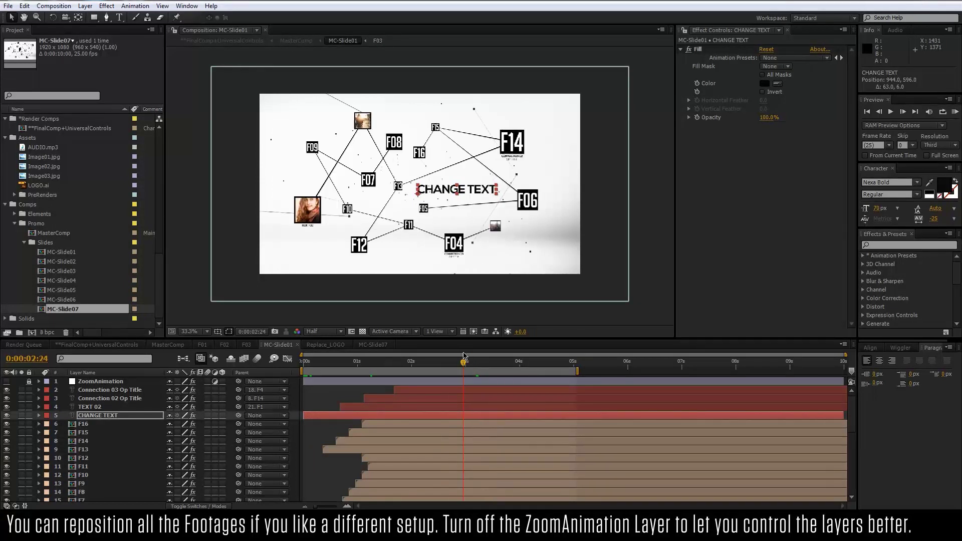
left_click(527, 200)
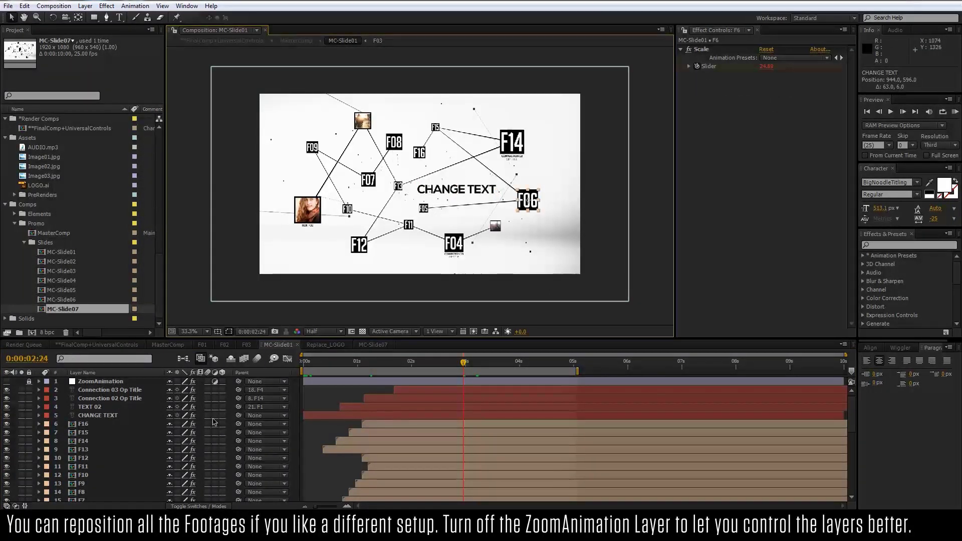
scroll(213, 422, "down", 2)
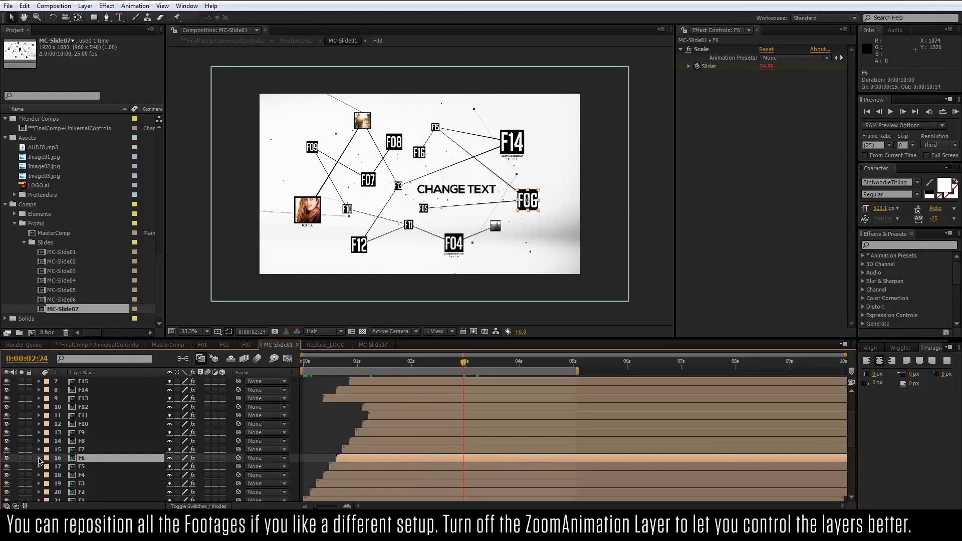
- Reveal the Scale effect's Slider keyframes on layer F6 and move to the last keyframe
left_click(38, 458)
left_click(47, 475)
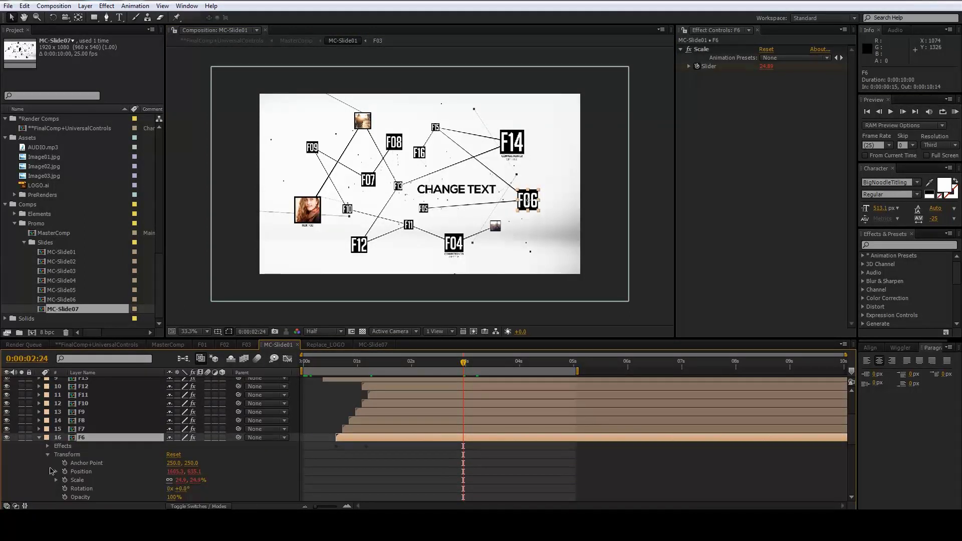
scroll(52, 466, "down", 2)
scroll(55, 453, "down", 1)
scroll(54, 440, "up", 1)
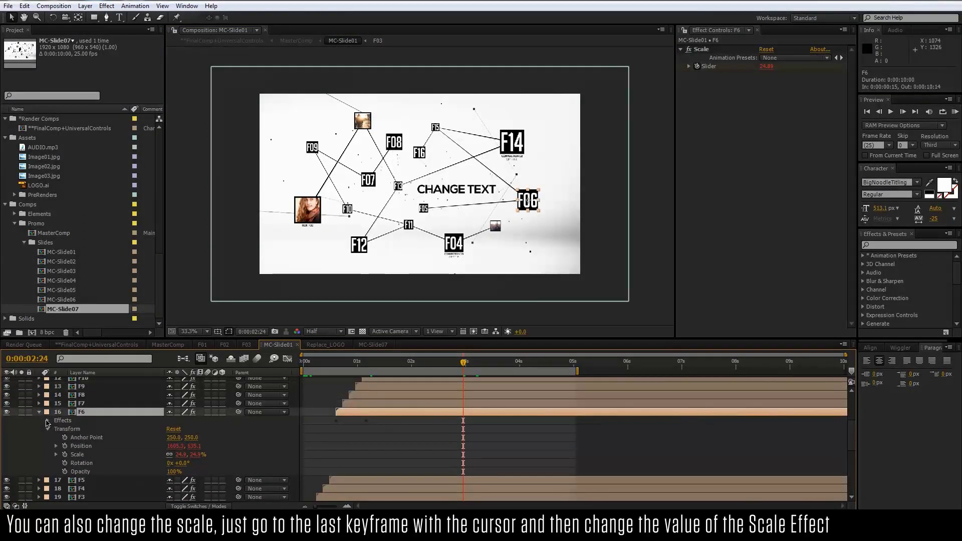
left_click(48, 421)
left_click(57, 429)
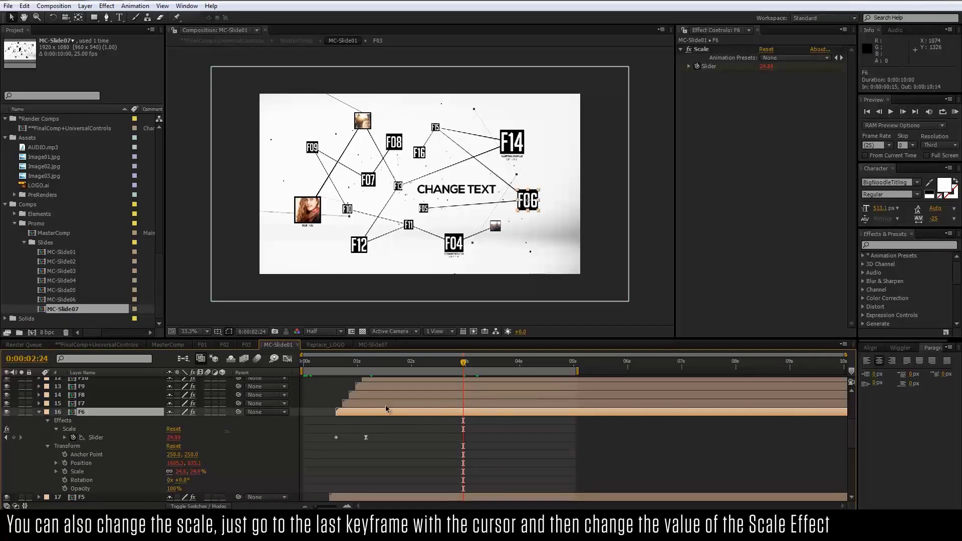
left_click_drag(392, 364, 365, 363)
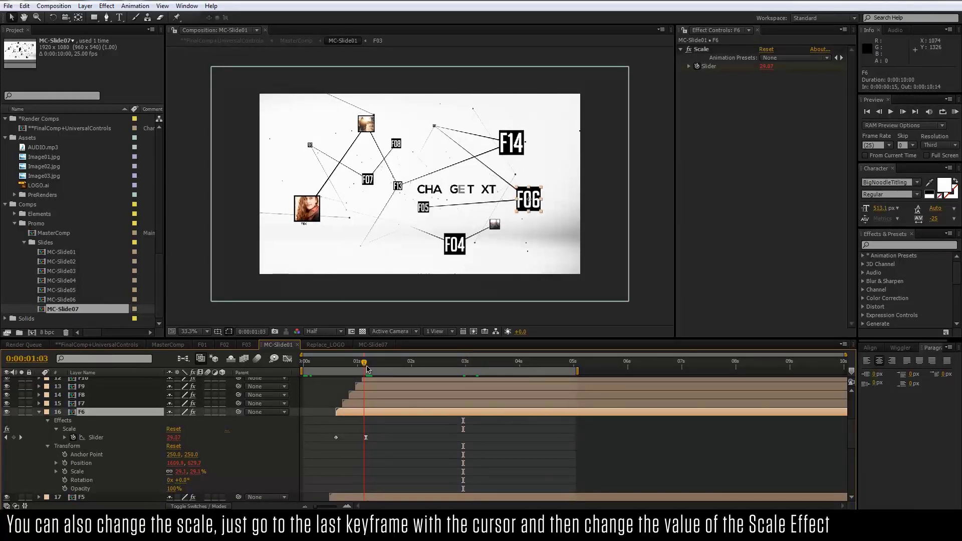
key("k")
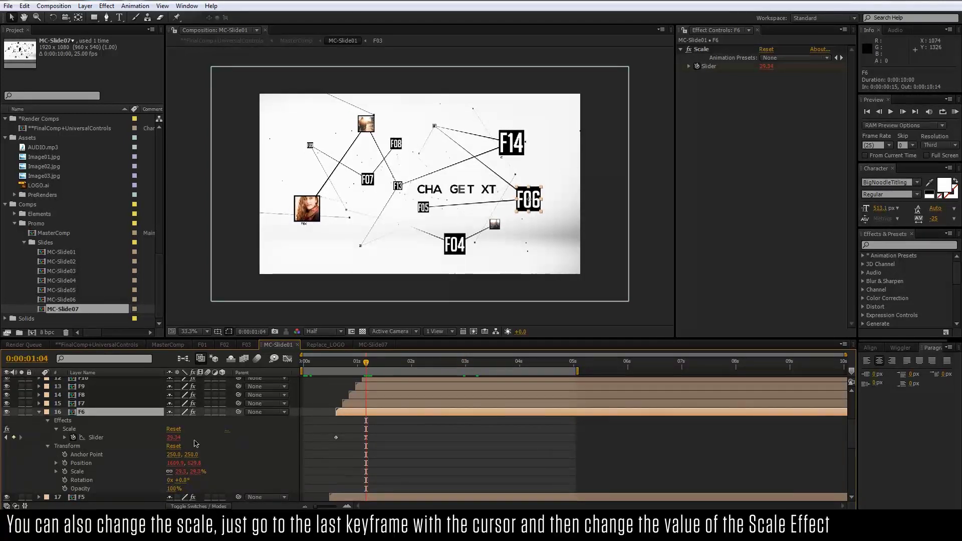
- Raise the last Scale Slider keyframe on F06 from 25 to about 46.13
left_click(767, 66)
type("28")
key("Return")
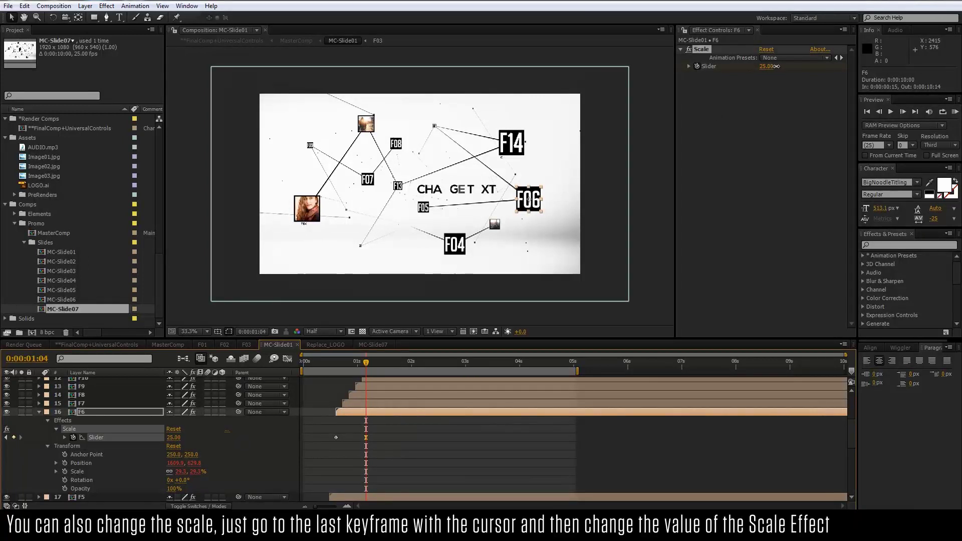
left_click_drag(766, 67, 774, 70)
mouse_move(778, 69)
left_mouse_down()
mouse_move(399, 382)
mouse_move(357, 361)
mouse_move(482, 365)
left_mouse_up()
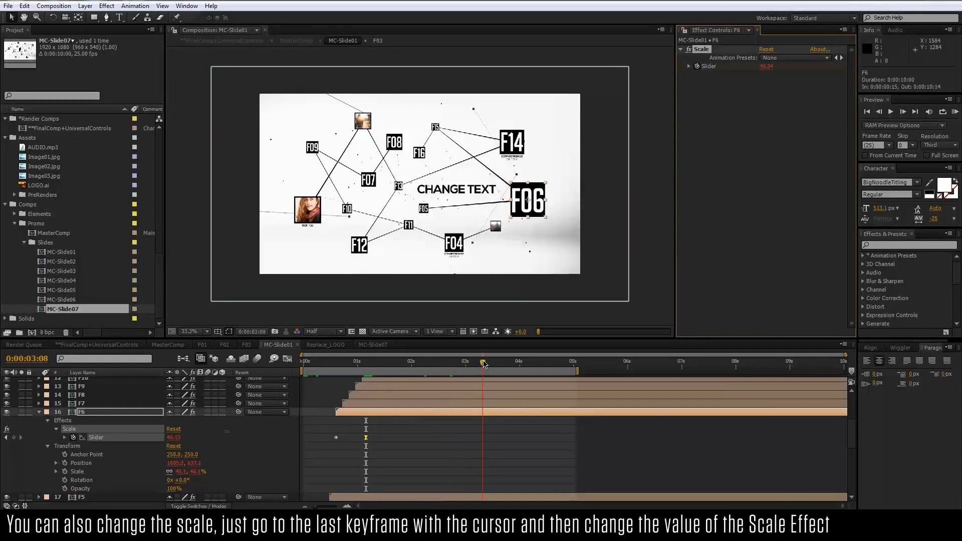
left_click(39, 412)
scroll(122, 423, "up", 5)
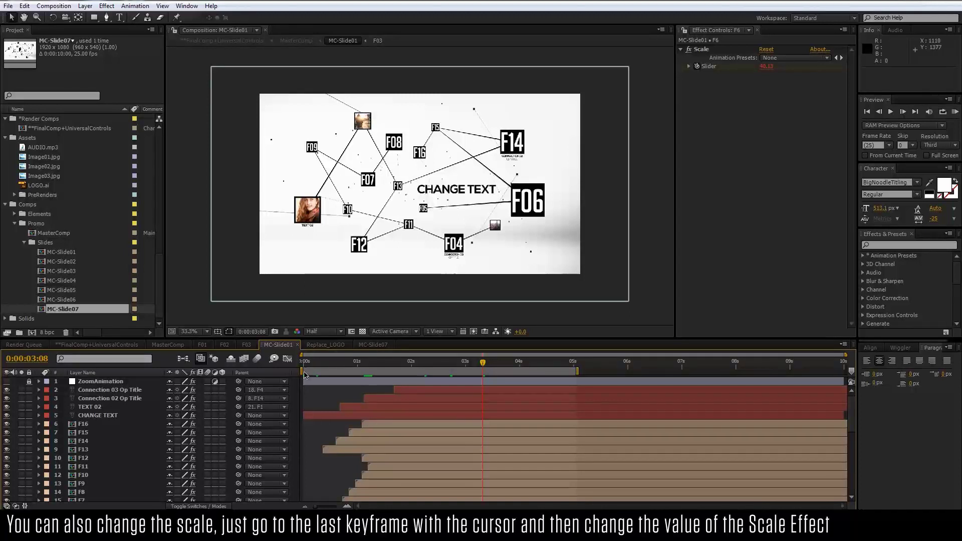
- Lengthen the MasterComp duration to 0:00:46:23 in Composition Settings
left_click(153, 345)
left_click_drag(365, 362, 428, 368)
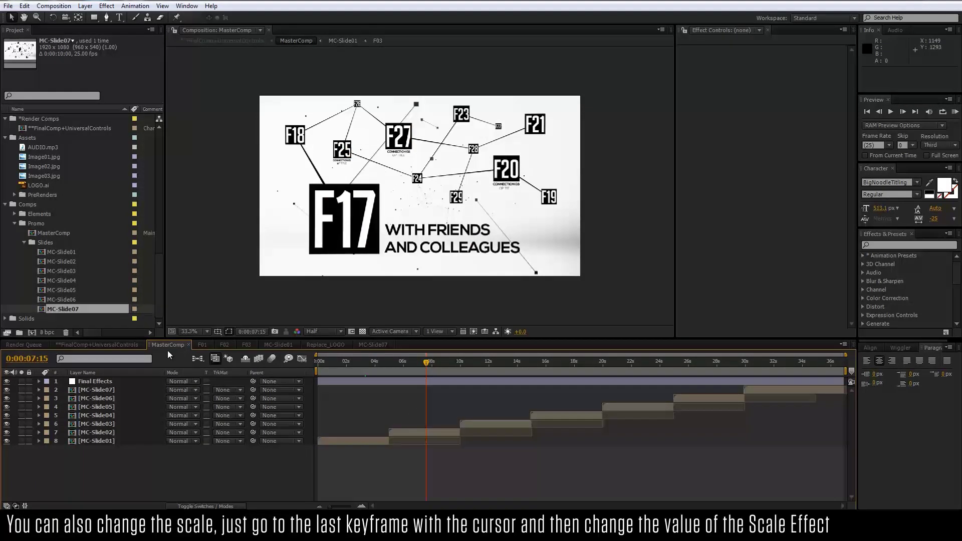
right_click(169, 354)
left_click(221, 193)
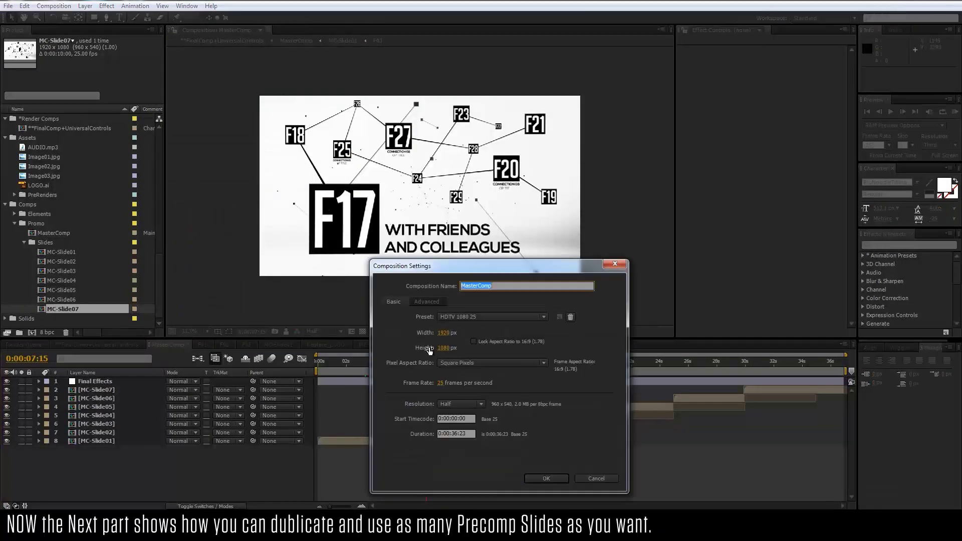
left_click(455, 433)
type("4")
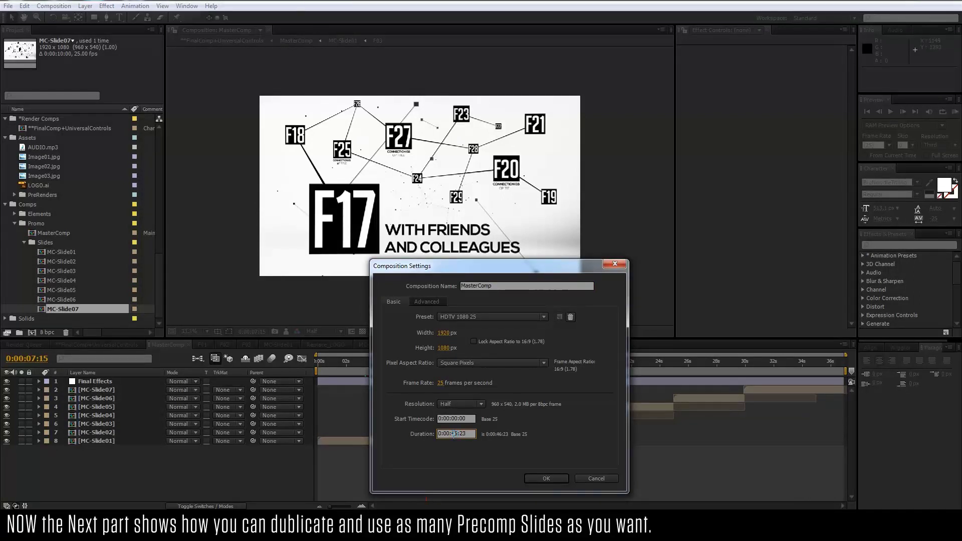
left_click(545, 479)
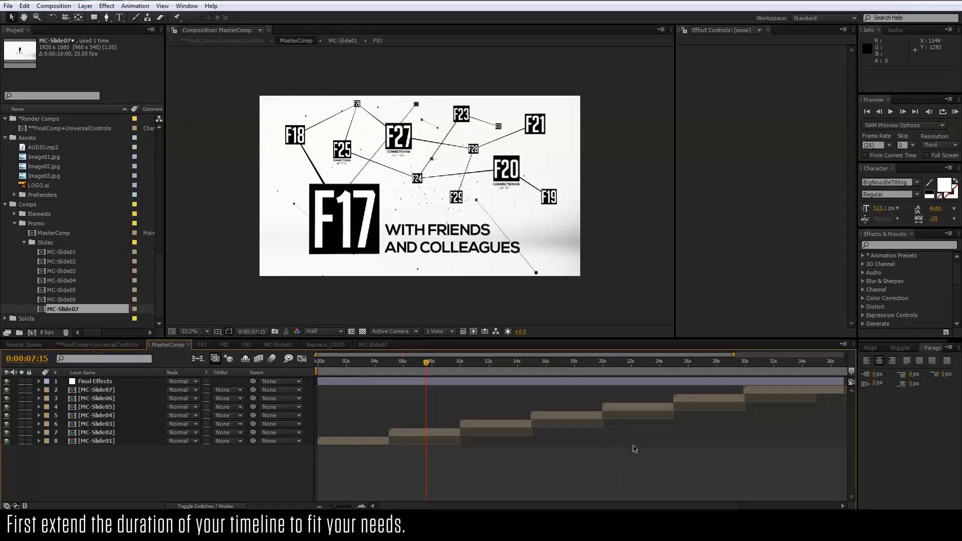
- Stretch Final Effects to the comp end and move MC-Slide07 to 0:00:39:22–0:00:46:22
key("semicolon")
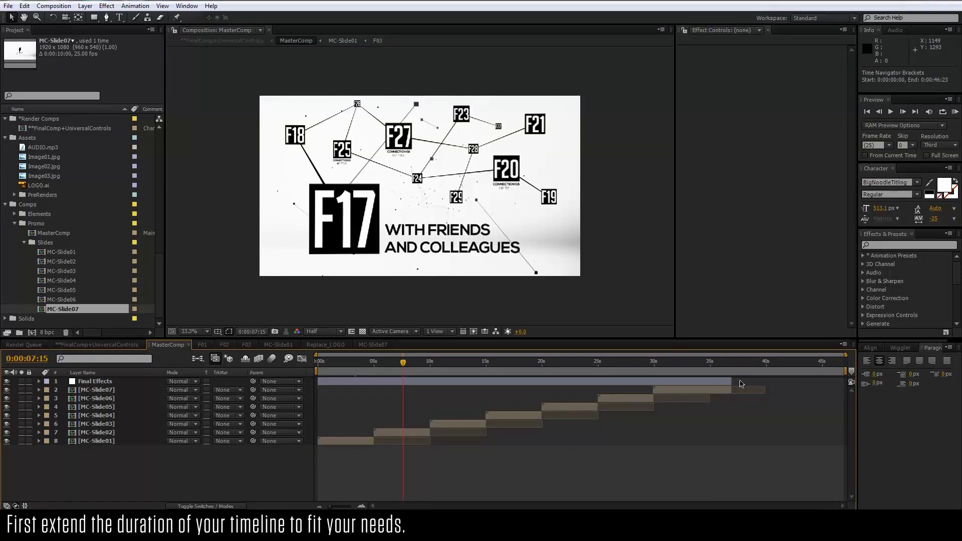
left_click_drag(731, 382, 844, 382)
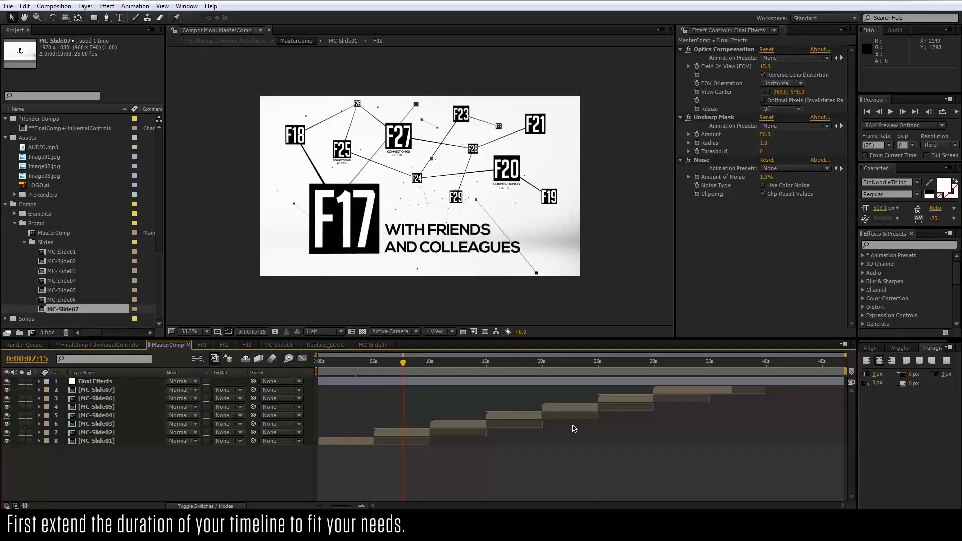
left_click_drag(673, 391, 785, 393)
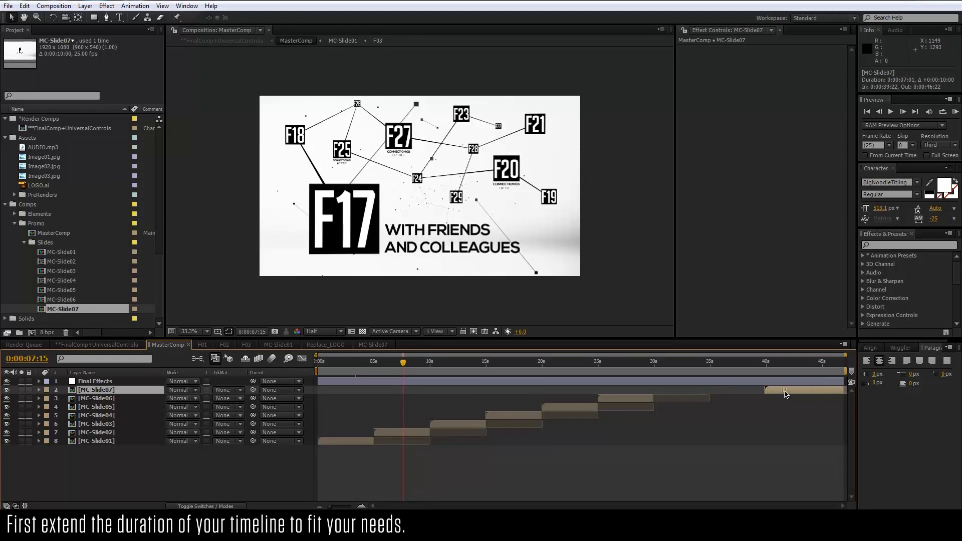
left_click(63, 253)
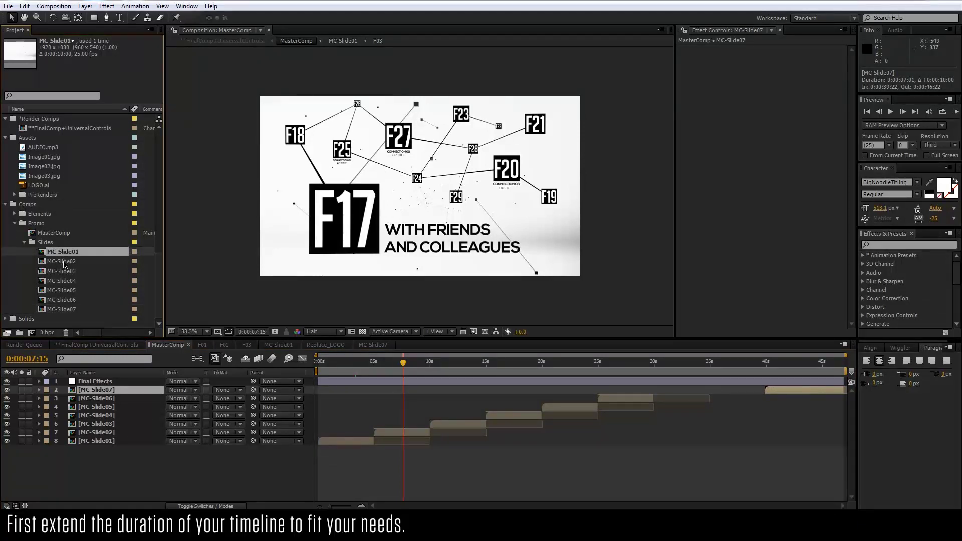
- Duplicate MC-Slide01 as MC-Slide08 and add it to the MasterComp timeline
left_click(54, 5)
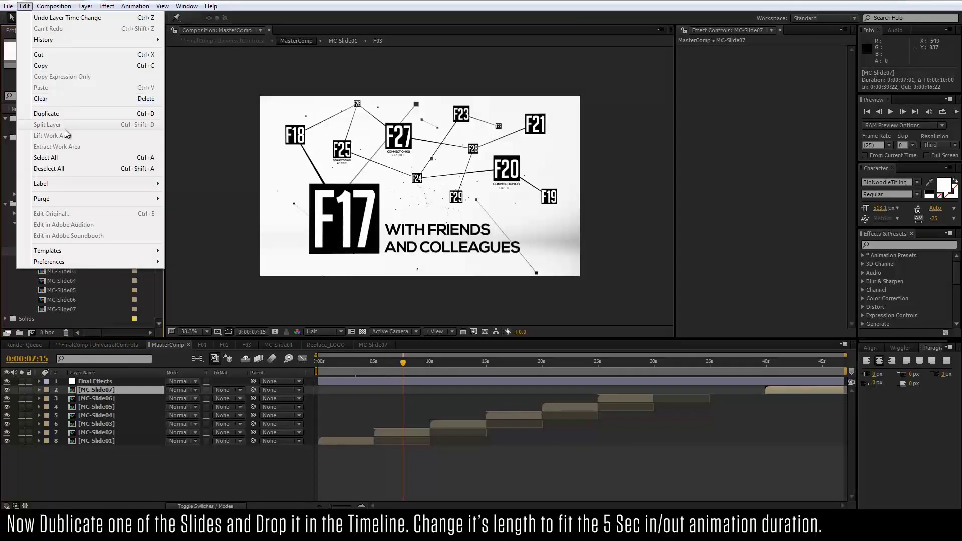
left_click(65, 114)
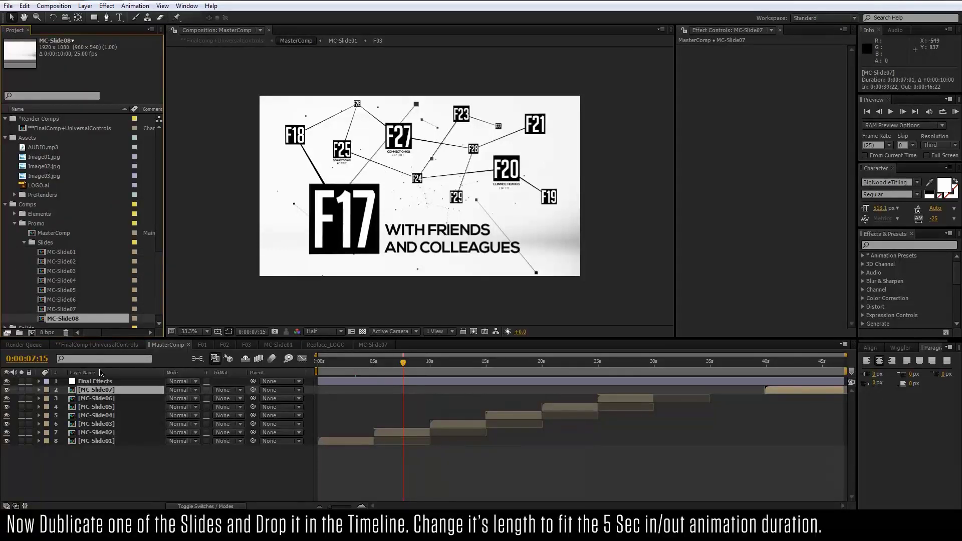
left_click_drag(68, 322, 100, 396)
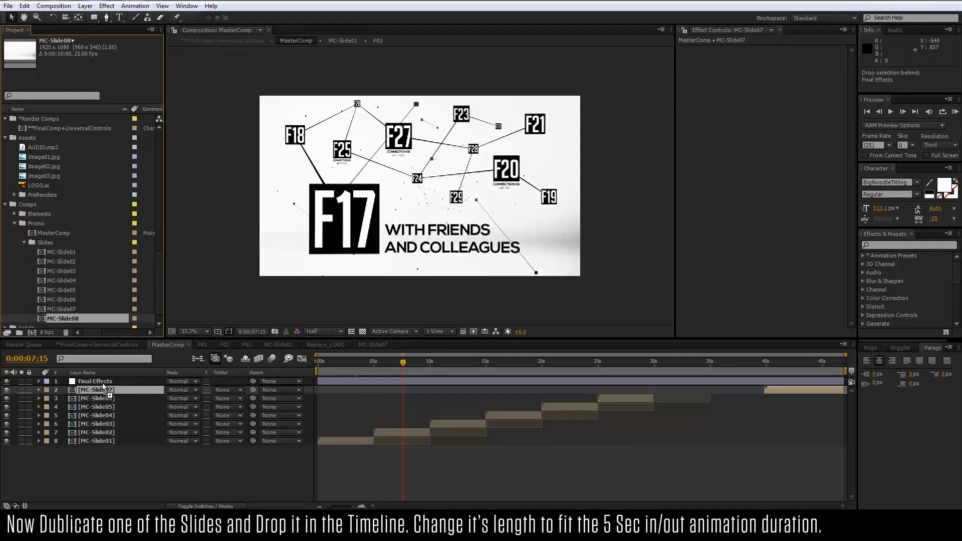
- Place MC-Slide08 from 0:00:29:22 to 0:00:34:24 in the MasterComp
left_click_drag(339, 398, 670, 415)
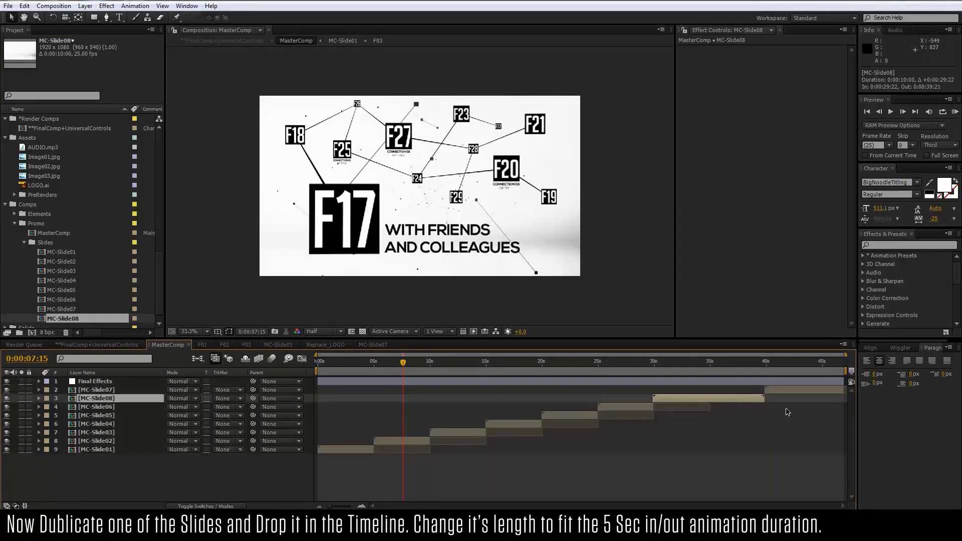
left_click_drag(767, 397, 726, 397)
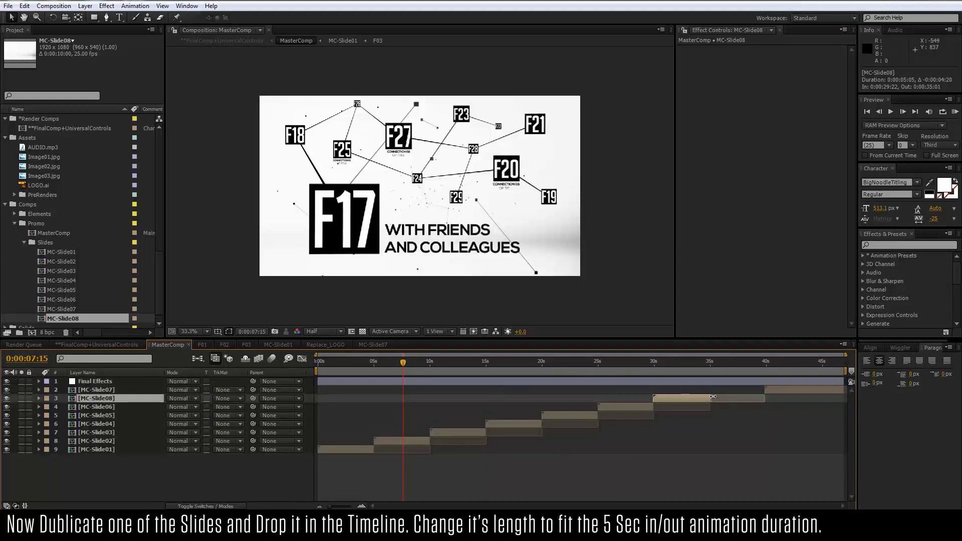
left_click_drag(712, 397, 712, 397)
left_click(696, 369)
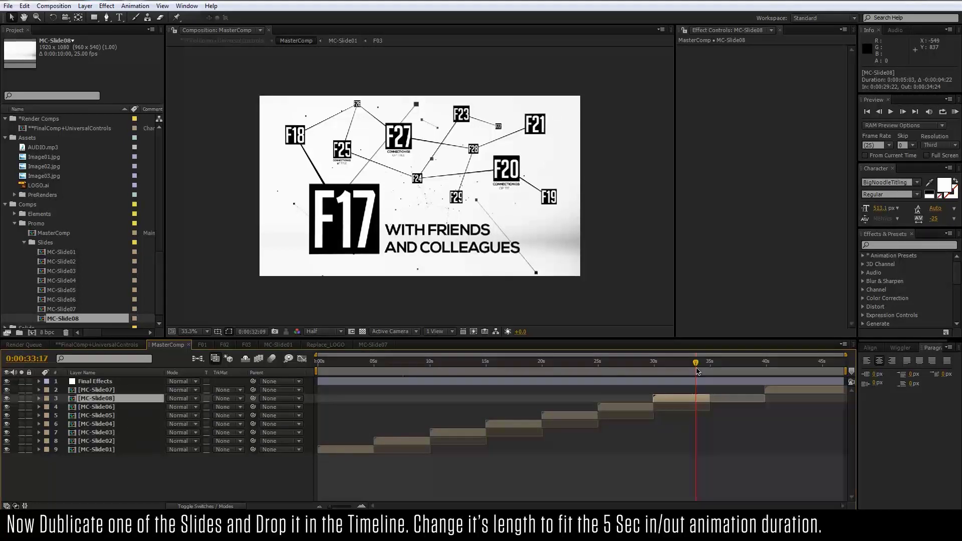
key("Page_Up")
key("Page_Up")
- Open MC-Slide08 and duplicate Footage Group 01 as Footage Group 08
double_click(687, 401)
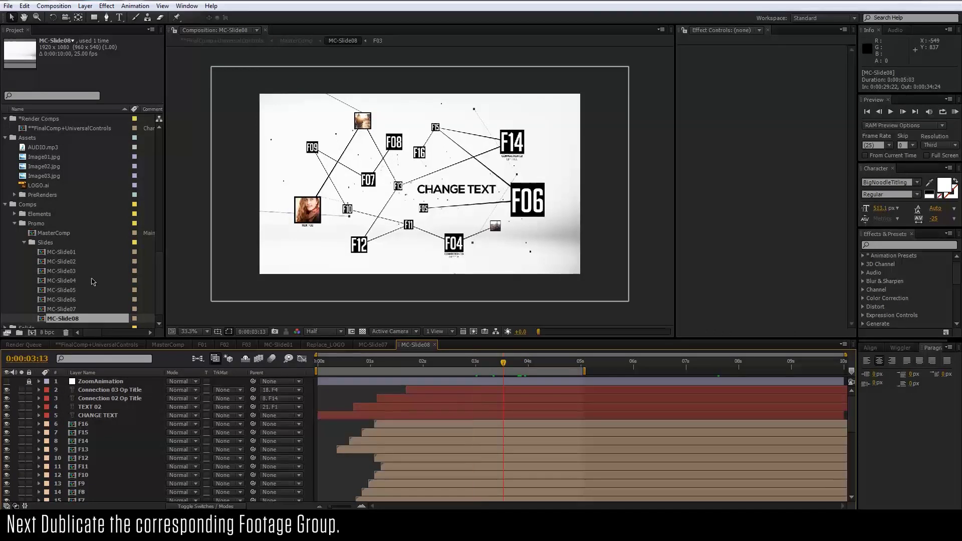
left_click(502, 373)
scroll(3, 289, "down", 10)
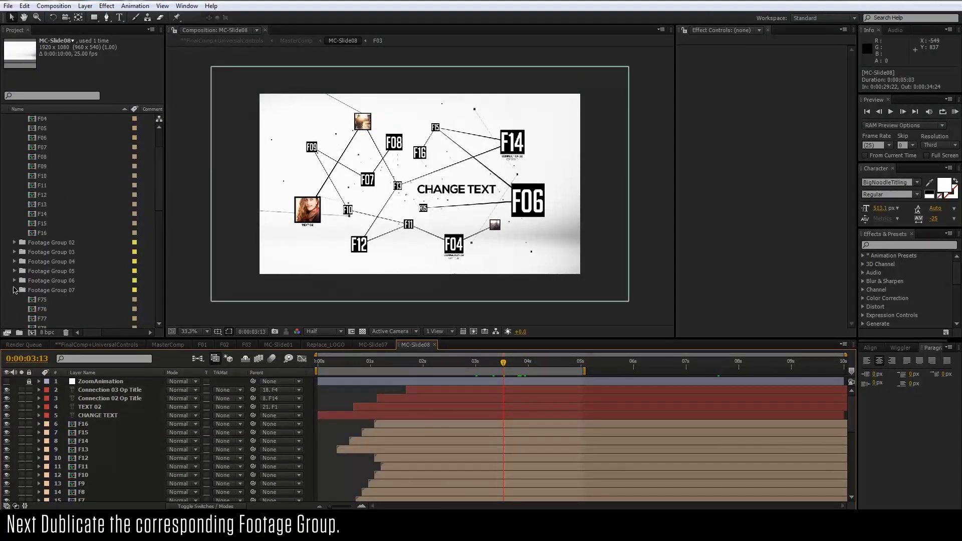
scroll(46, 226, "up", 5)
left_click(45, 129)
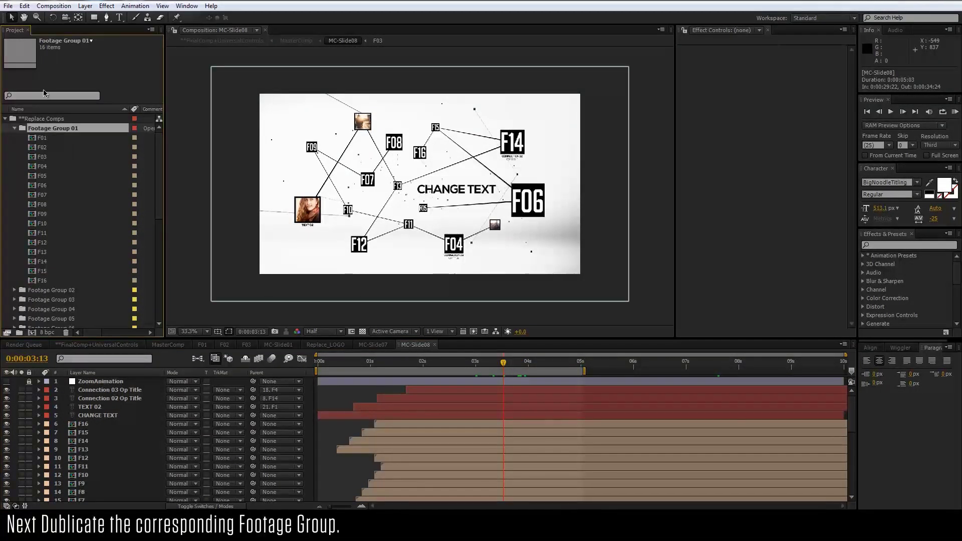
left_click(24, 5)
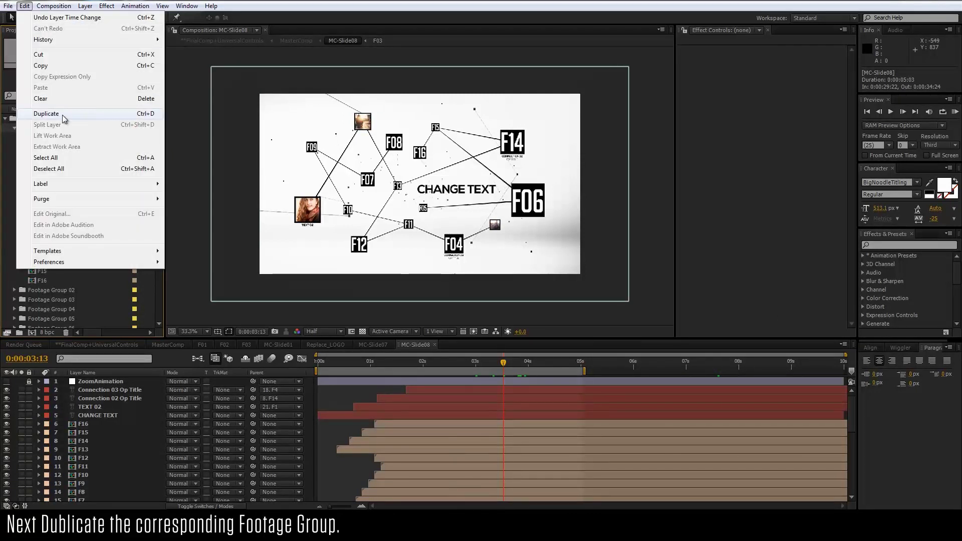
left_click(46, 113)
- Replace the F1–F3 placeholder layers' sources with the F02 and F03 footage comps
scroll(52, 188, "down", 2)
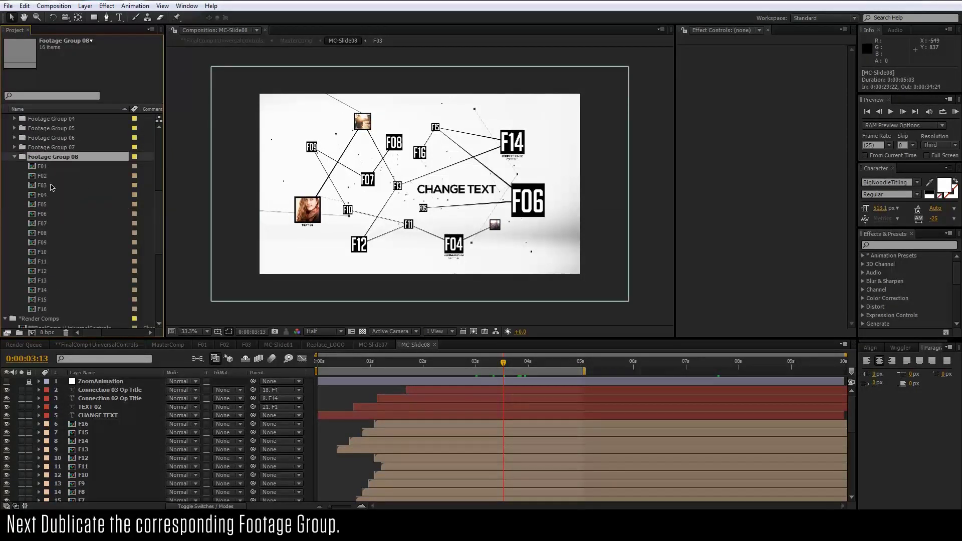
scroll(135, 441, "down", 2)
scroll(118, 441, "down", 2)
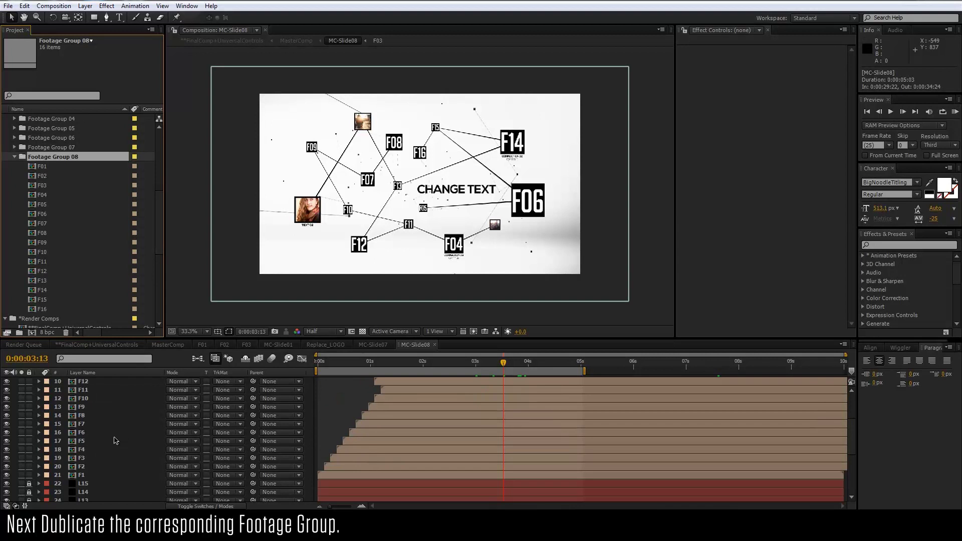
scroll(102, 447, "down", 2)
left_click(89, 450)
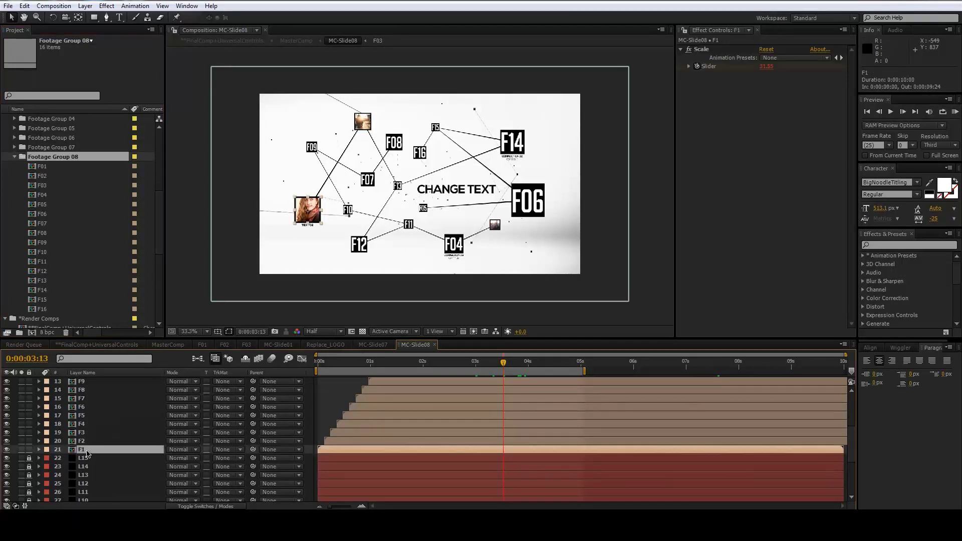
left_click(44, 167)
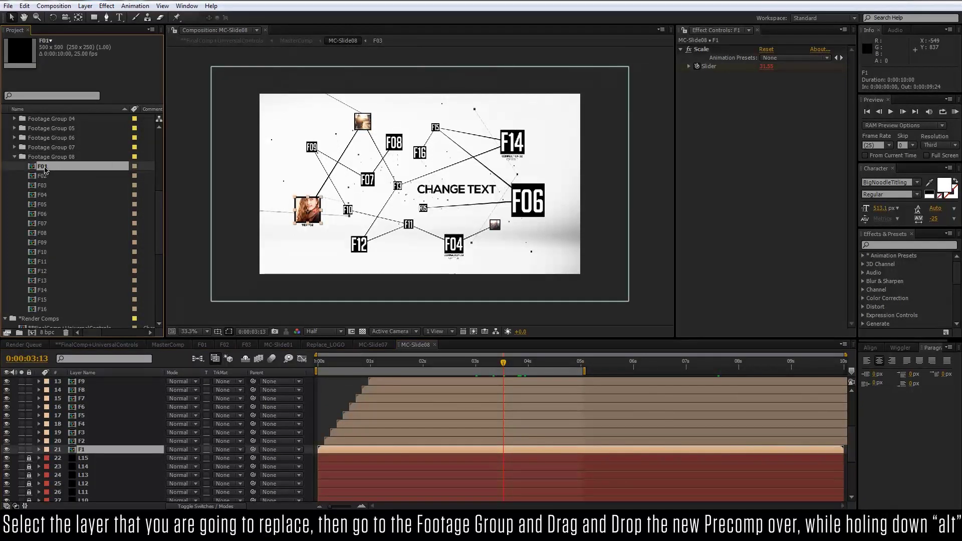
left_click(98, 440)
left_click_drag(52, 176, 89, 443)
left_click_drag(42, 185, 88, 436)
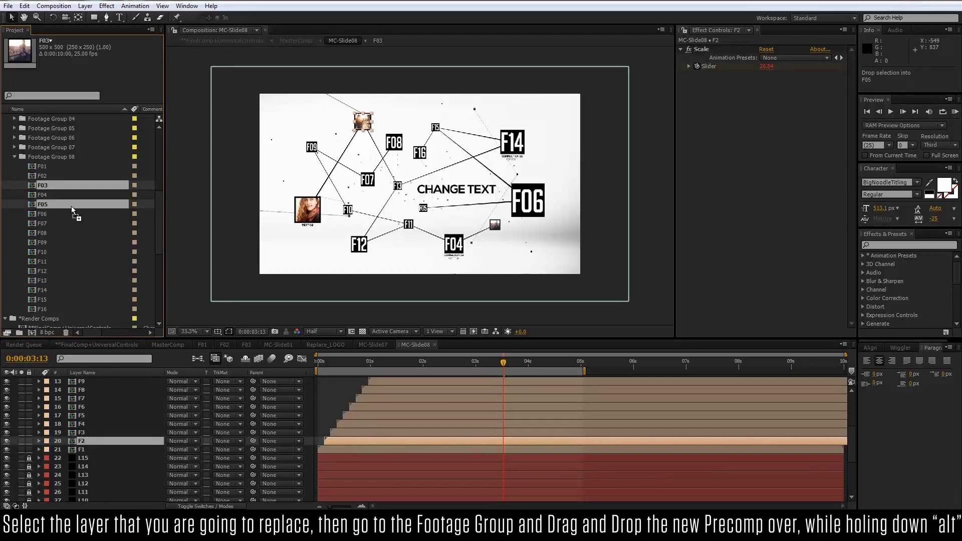
left_click(89, 433)
left_click_drag(53, 188, 88, 433)
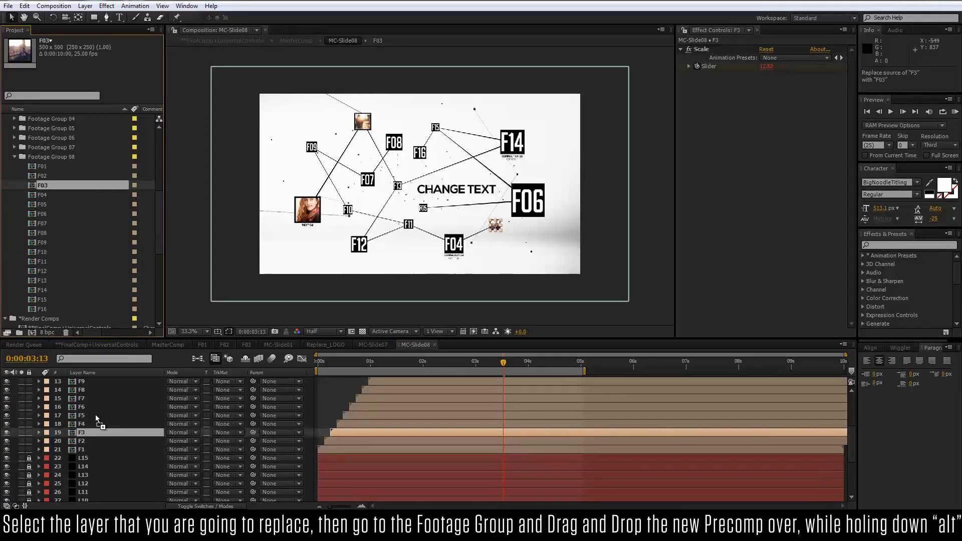
- Return to 0:00:02:17 in the slide and collapse Footage Group 08
left_click(398, 364)
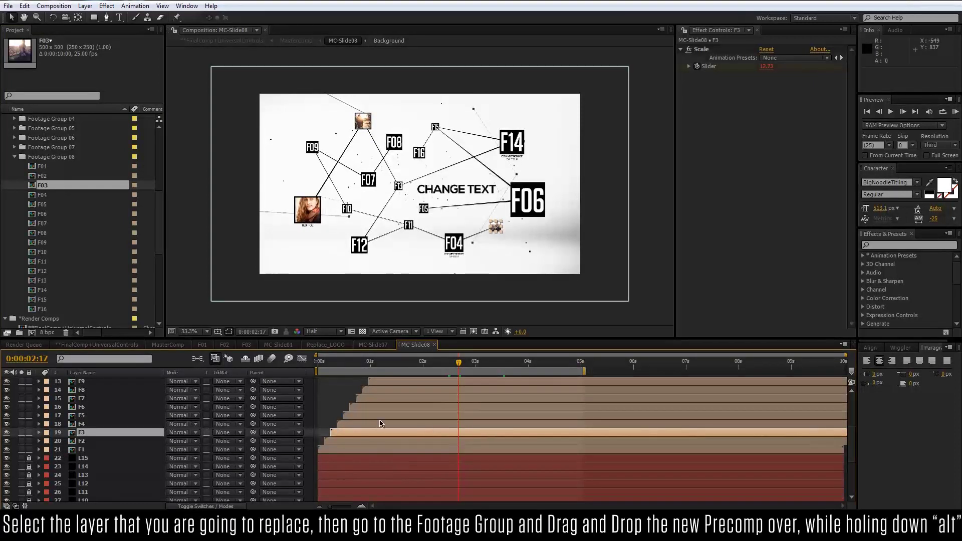
scroll(380, 423, "up", 3)
scroll(401, 413, "up", 2)
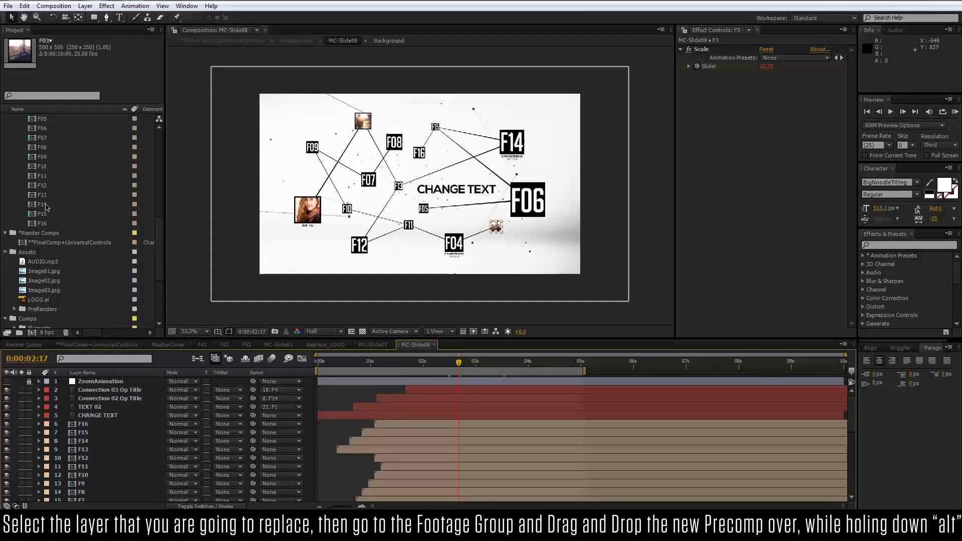
left_click(14, 157)
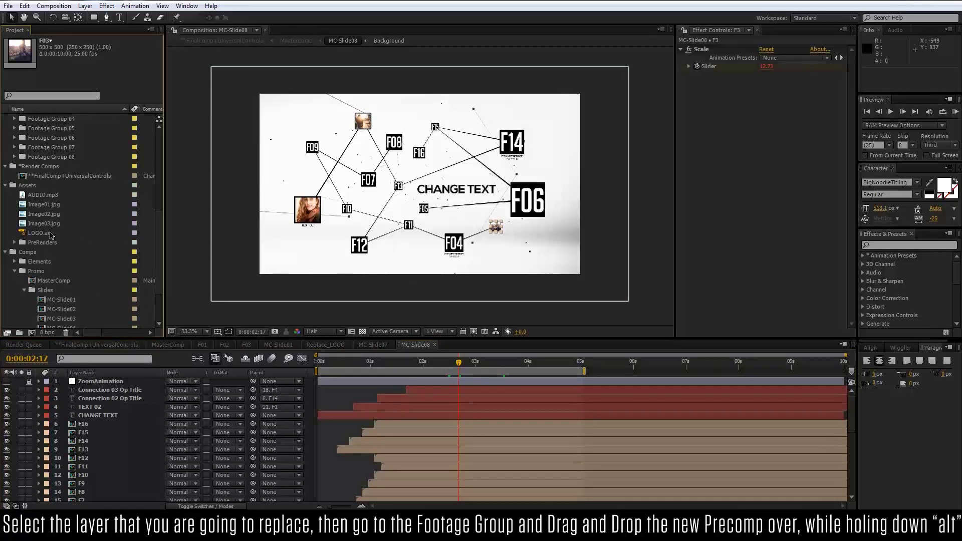
scroll(50, 235, "down", 1)
scroll(60, 221, "down", 1)
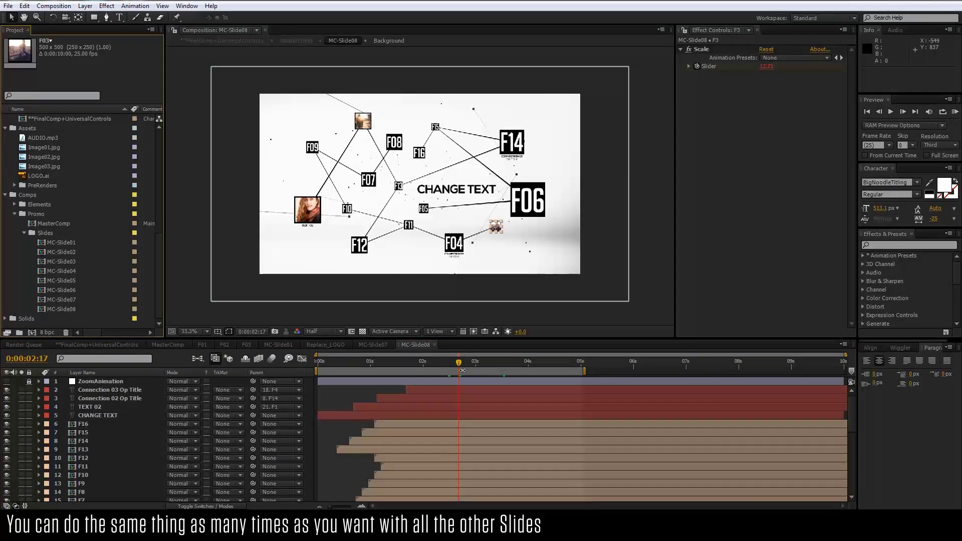
- Select the UniversalControls layer in FinalComp+UniversalControls at about two seconds
left_click(179, 342)
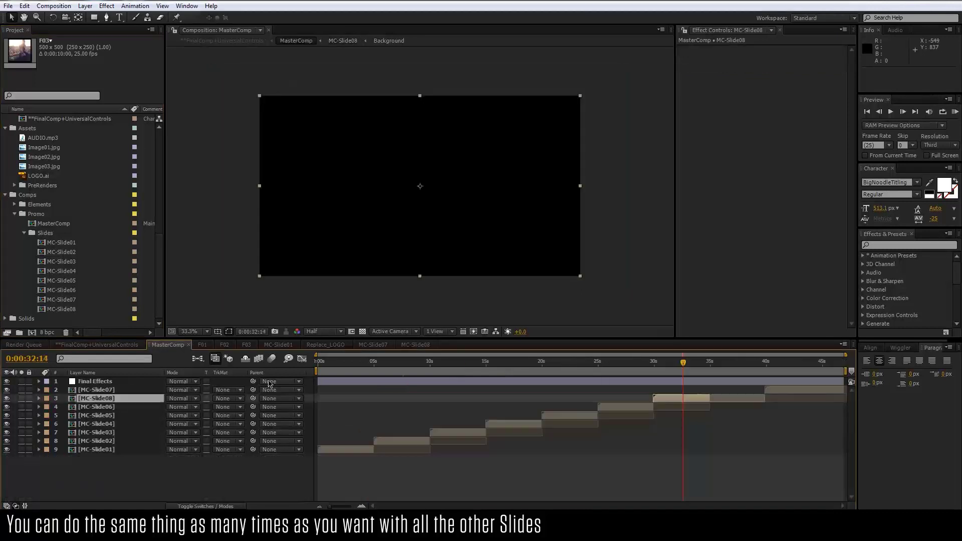
left_click(678, 366)
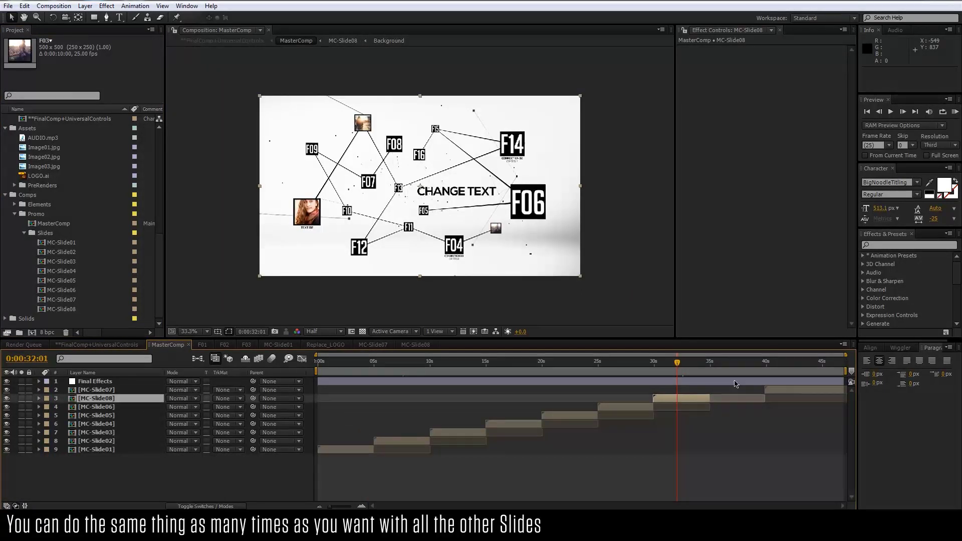
left_click(101, 342)
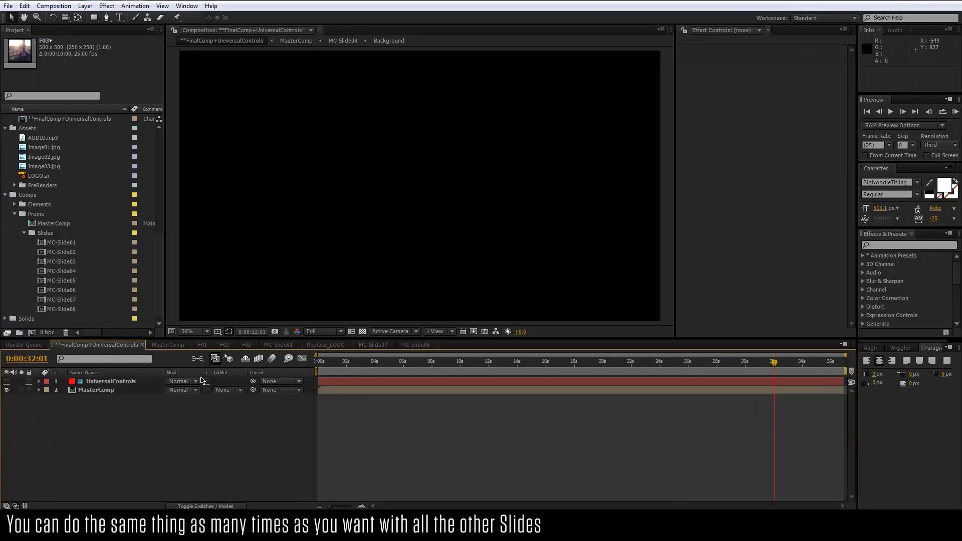
left_click(349, 365)
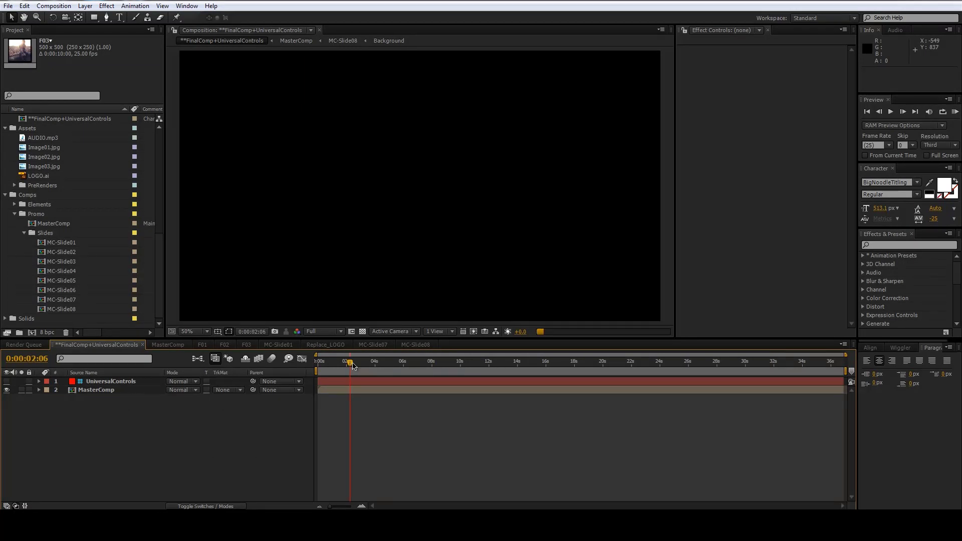
left_click(359, 382)
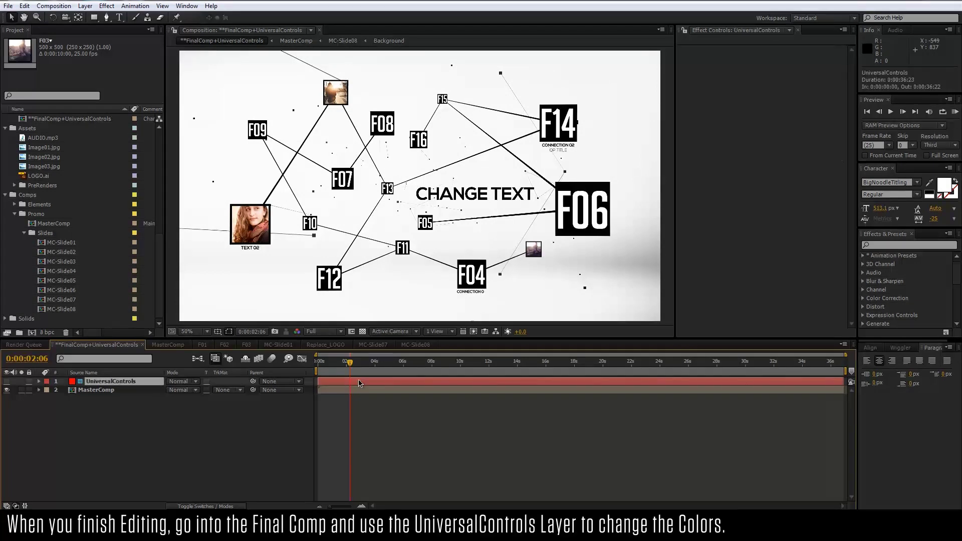
- Set UniversalControls Color 01 and Color 02 to white
left_click(764, 67)
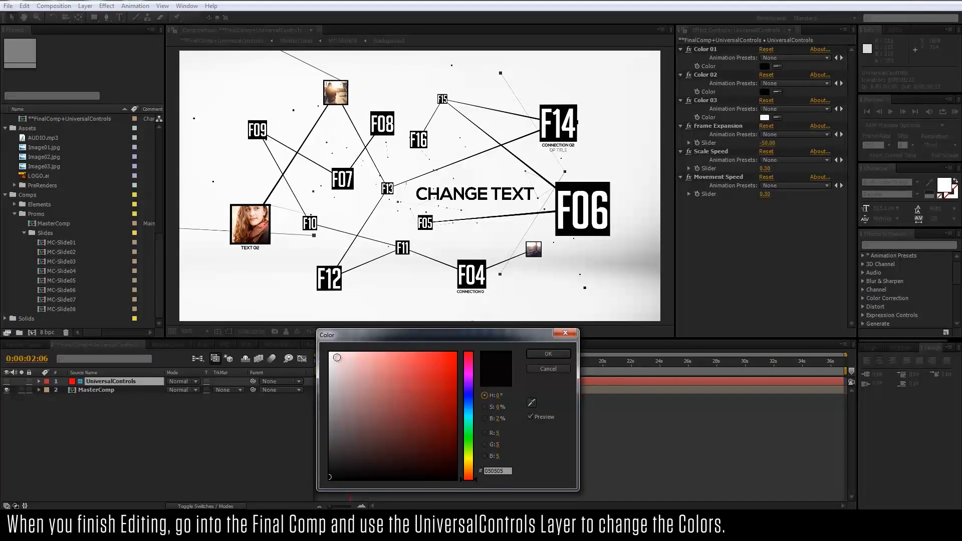
left_click(330, 357)
left_click(548, 354)
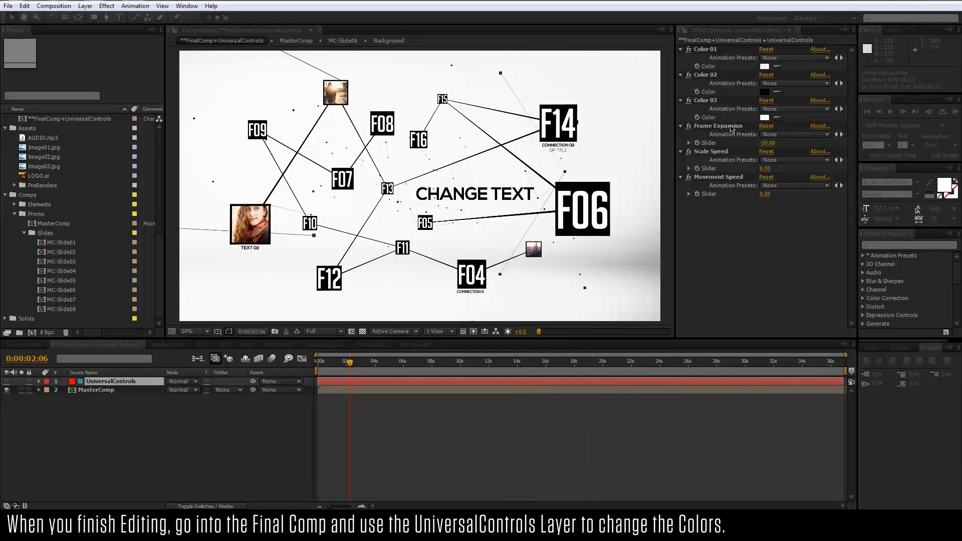
left_click(765, 92)
left_click(329, 356)
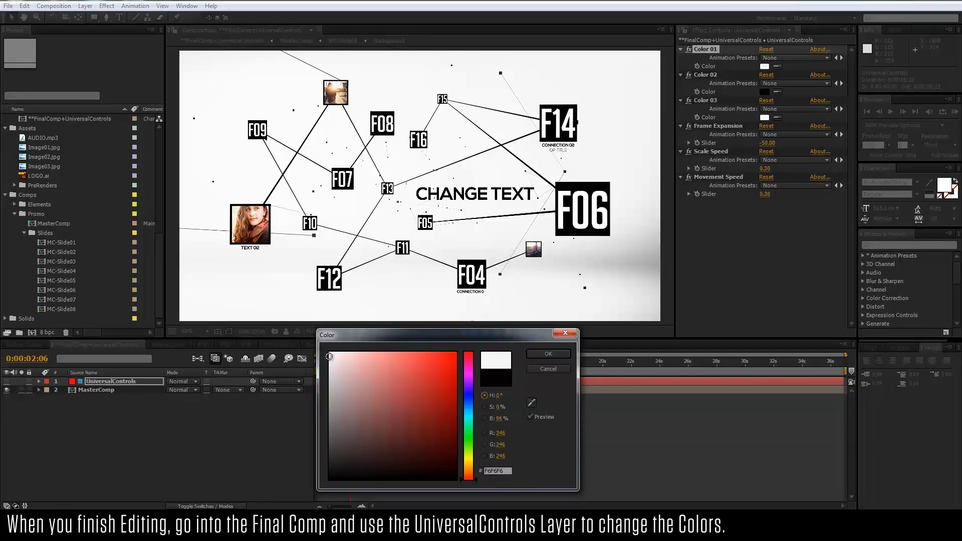
left_click(529, 353)
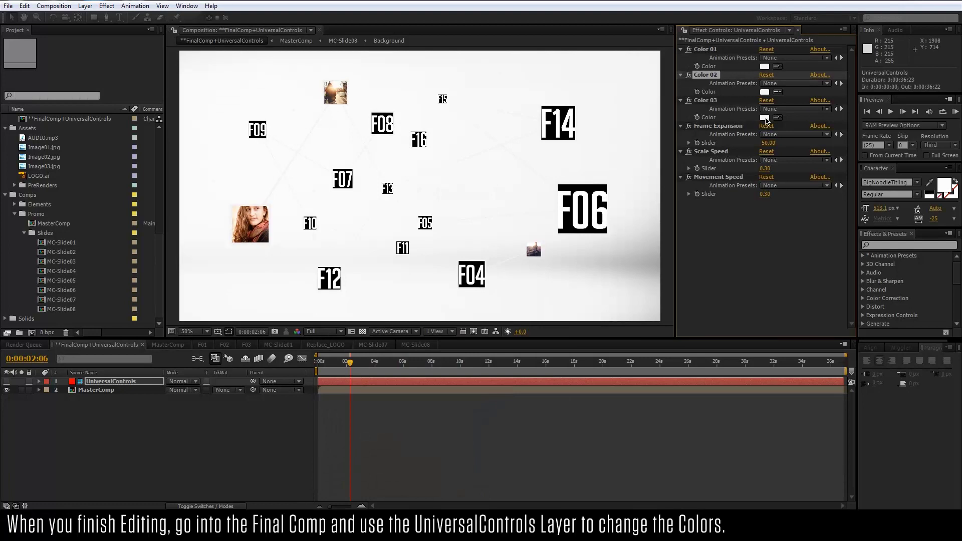
- Set the next UniversalControls colour to a dark blue for the background
left_click(764, 92)
left_click(471, 405)
left_click(435, 387)
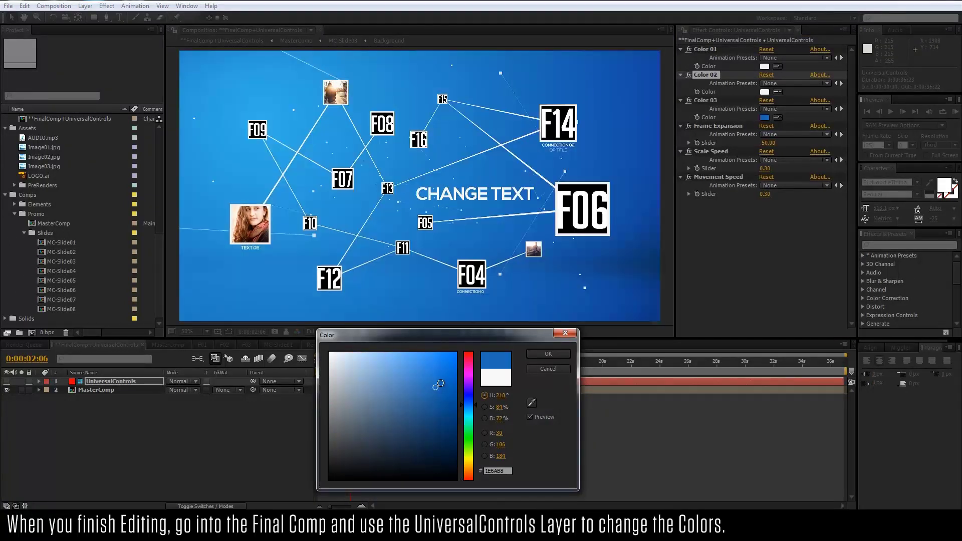
left_click(439, 398)
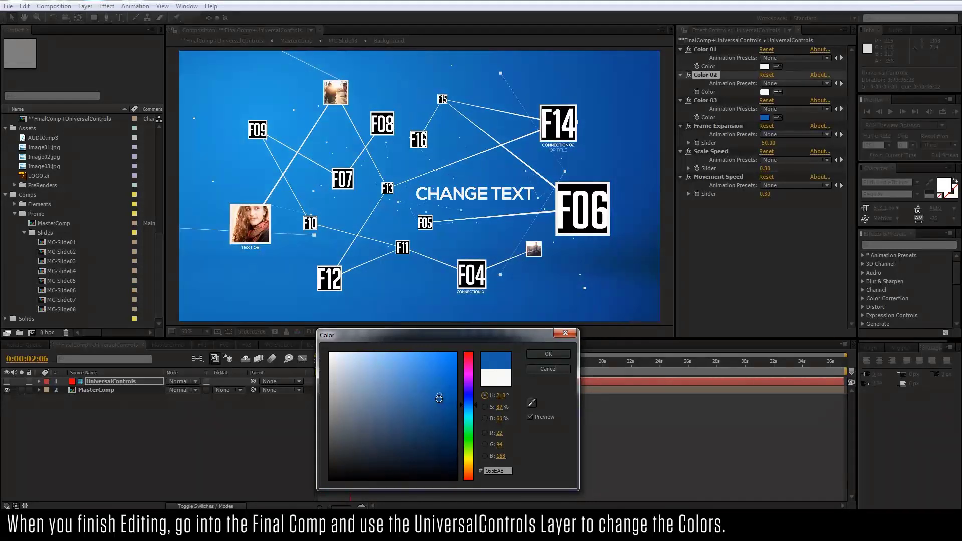
left_click_drag(439, 402, 439, 414)
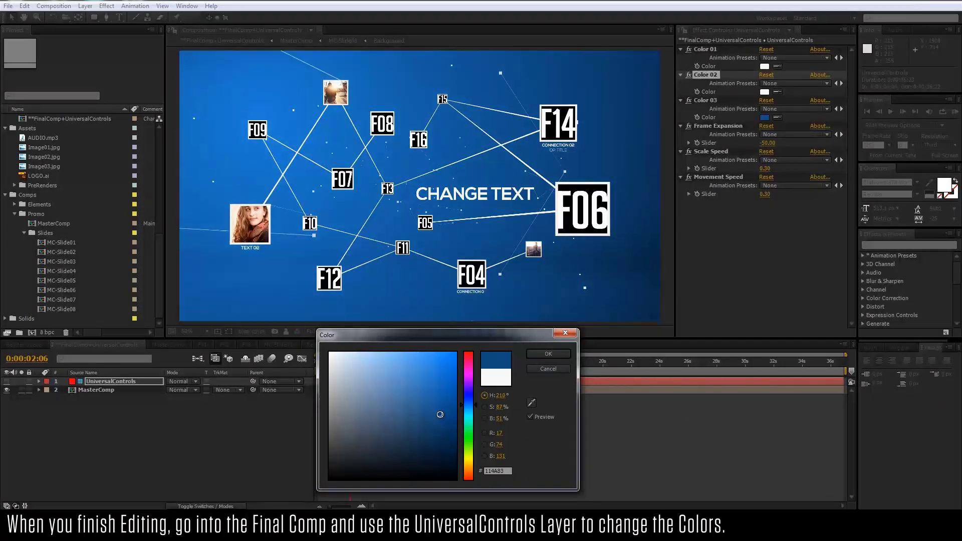
left_click(548, 354)
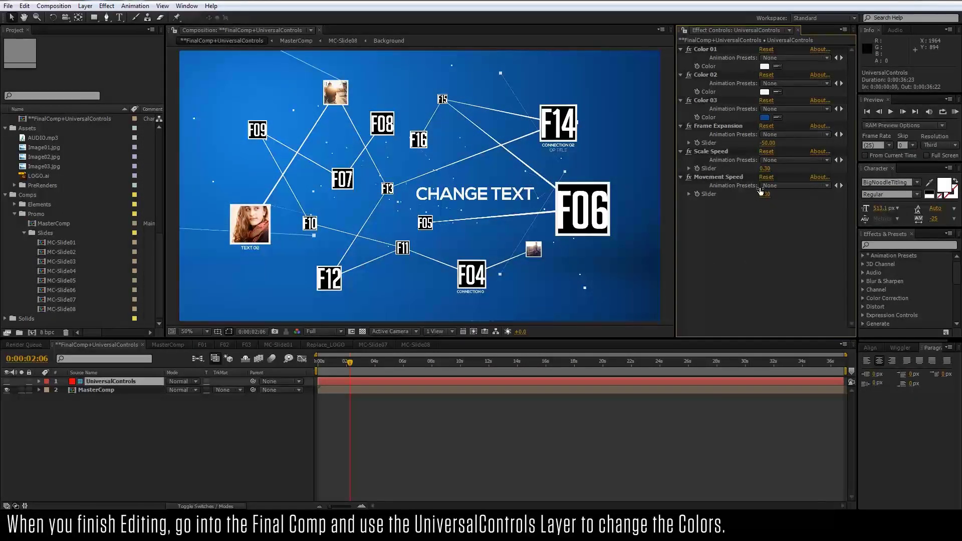
left_click_drag(765, 143, 752, 144)
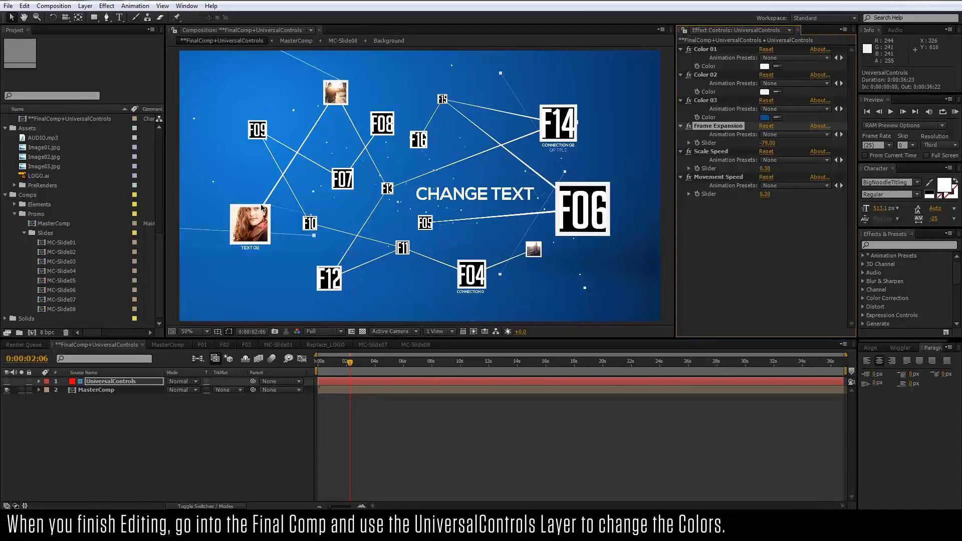
left_click_drag(751, 143, 746, 143)
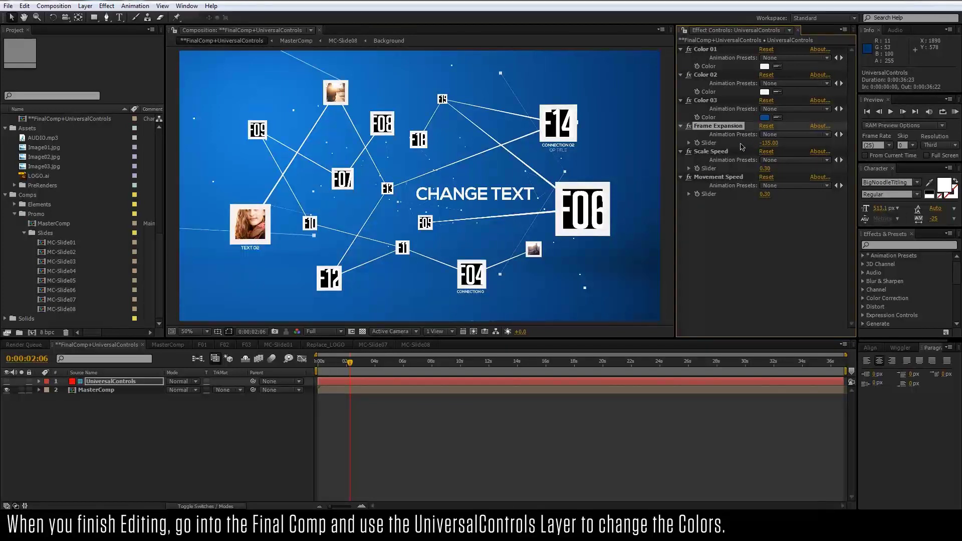
left_click(771, 144)
type("-10")
key("Return")
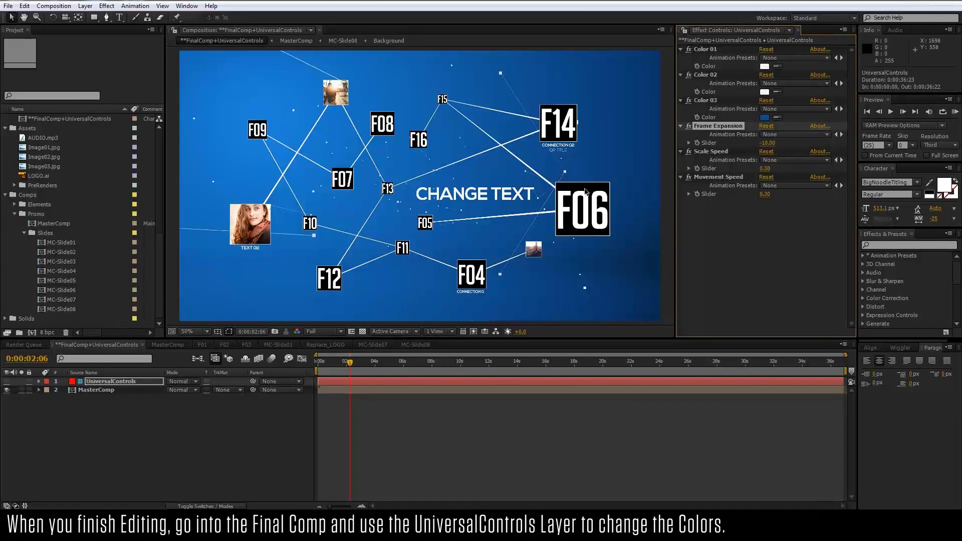
left_click(767, 143)
type("-50")
key("Return")
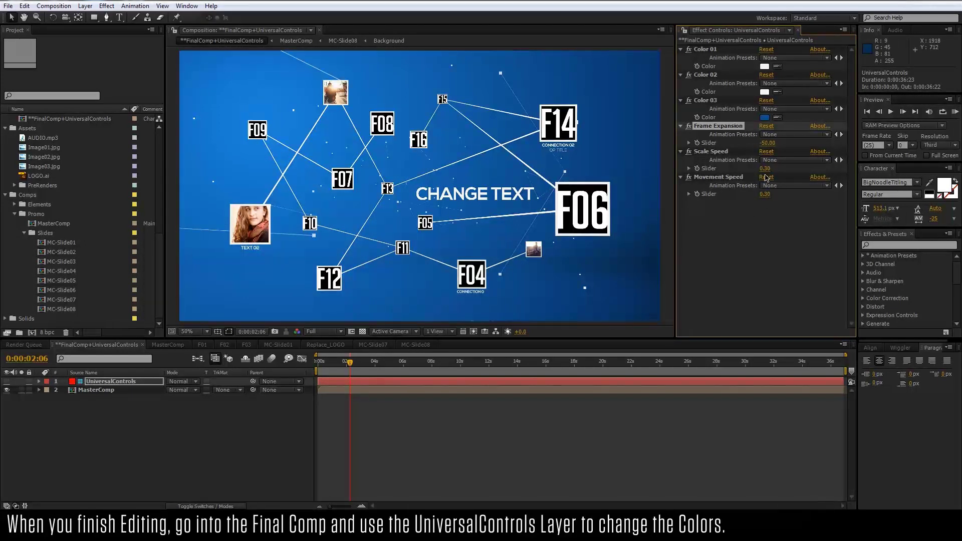
left_click_drag(350, 370, 342, 362)
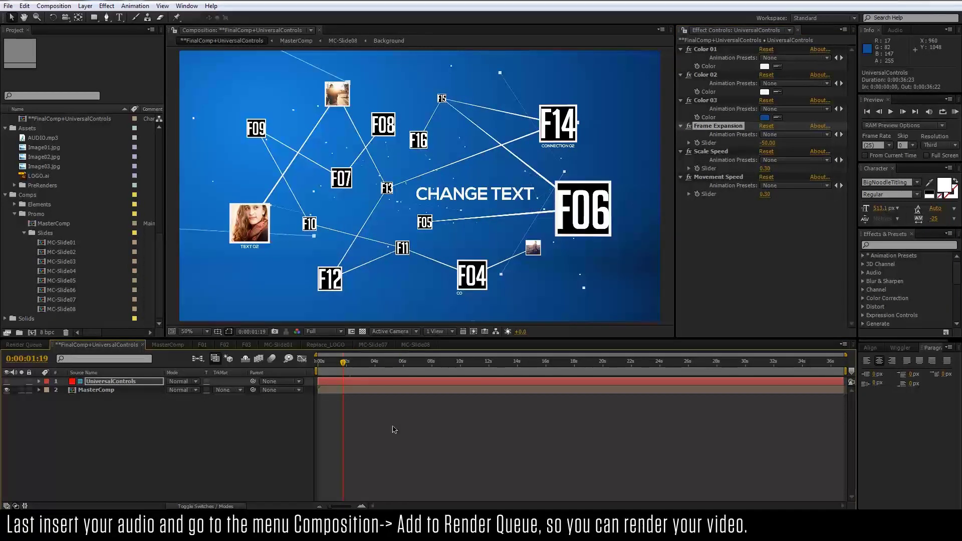
- Add AUDIO.mp3 to FinalComp+UniversalControls and add the comp to the Render Queue
scroll(51, 175, "up", 2)
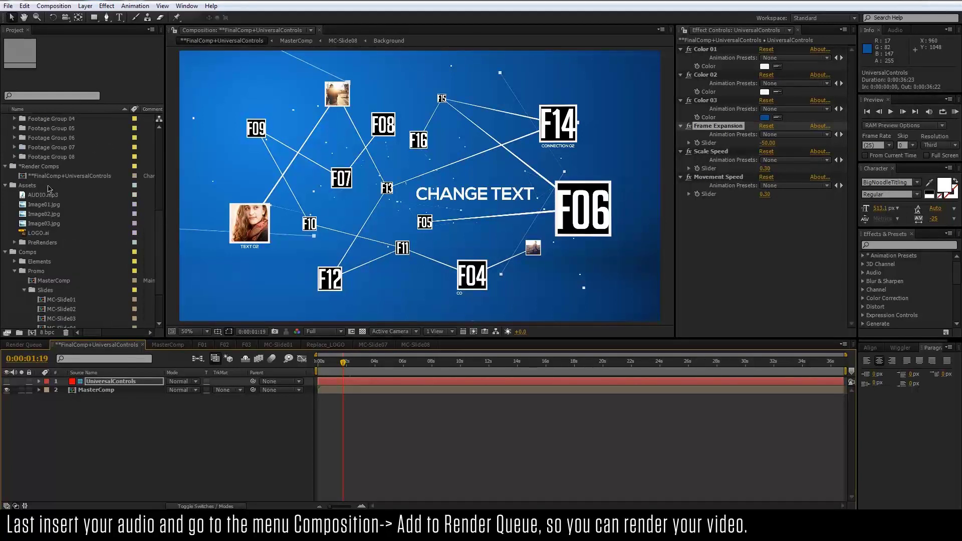
left_click_drag(50, 194, 124, 439)
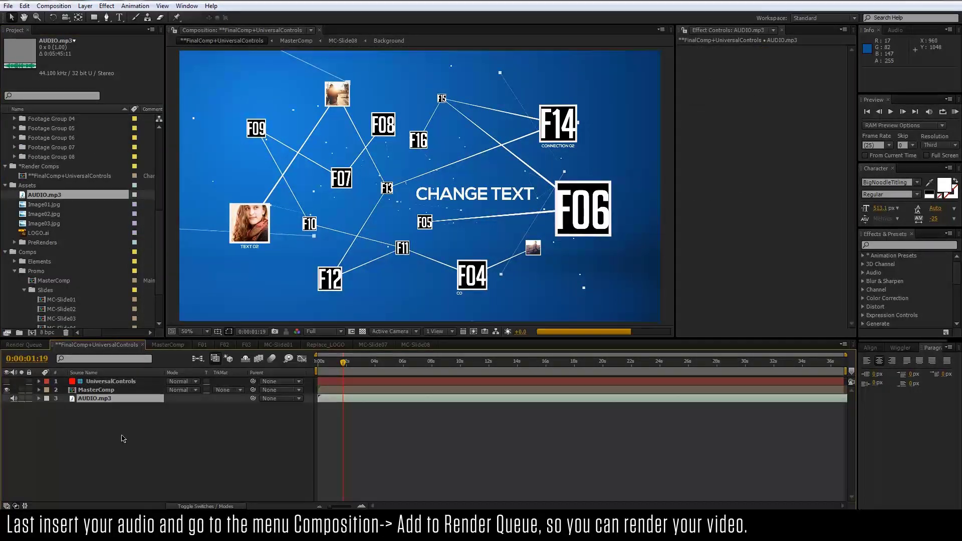
left_click(53, 6)
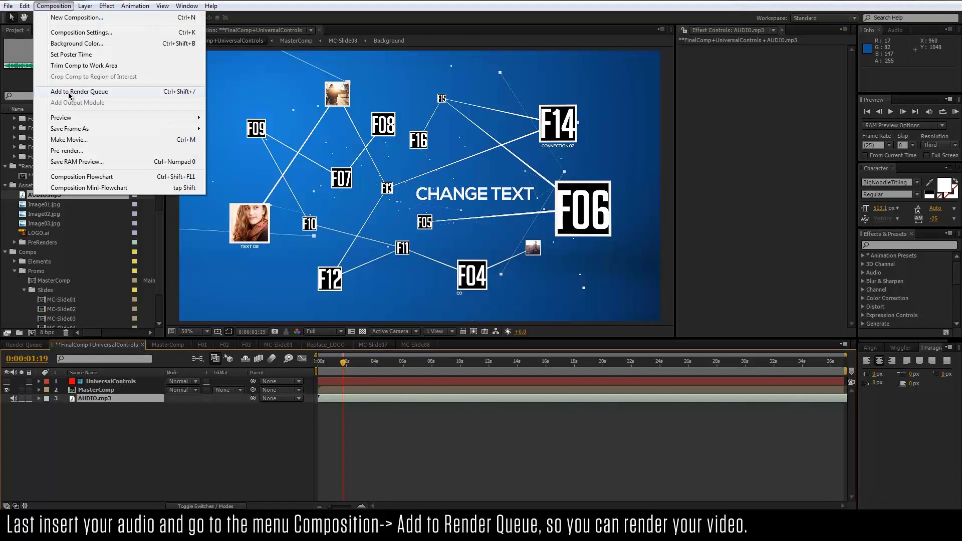
left_click(70, 93)
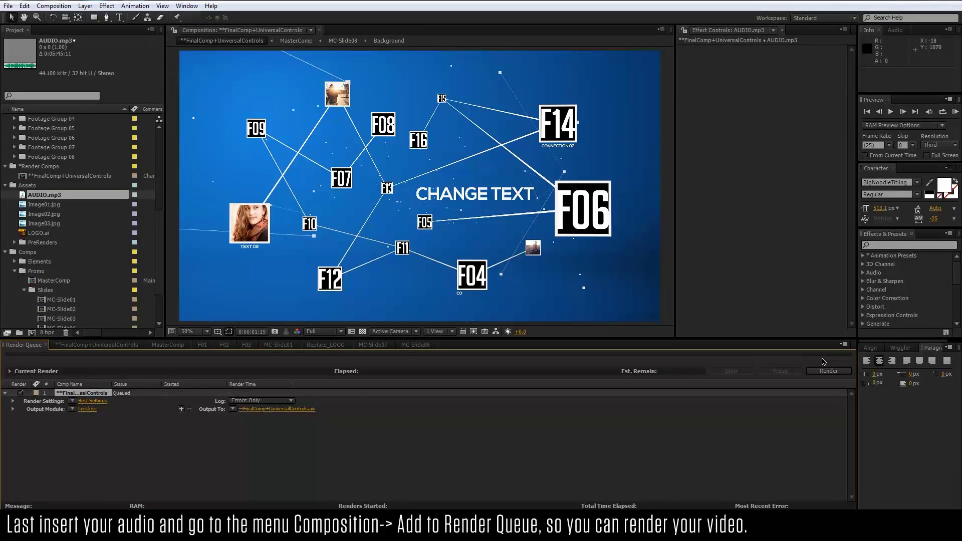